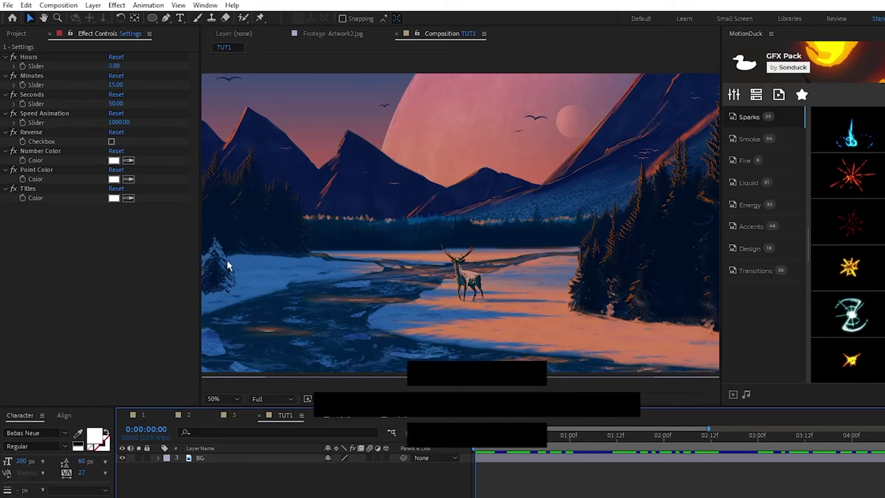
Step: Create a null object layer in the TUT1 composition and name it Settings
left_click(93, 6)
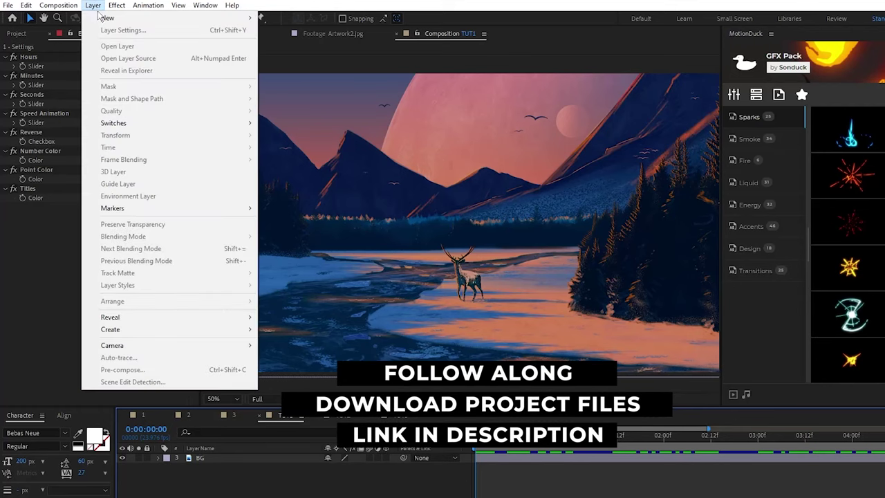
mouse_move(135, 19)
left_click(355, 68)
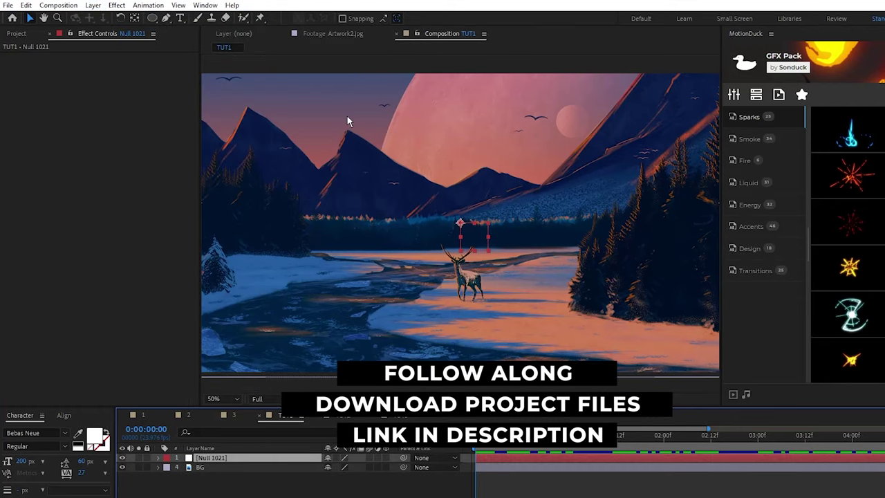
key("Return")
type("Settin")
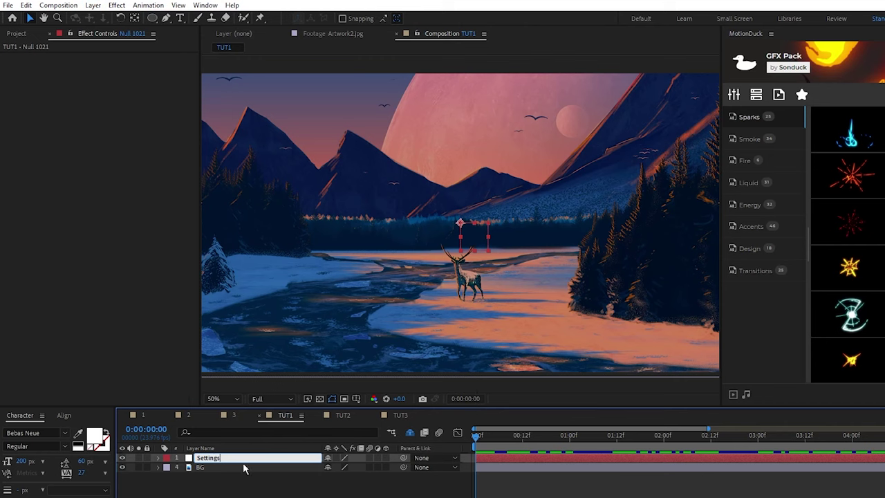
type("gs")
key("Return")
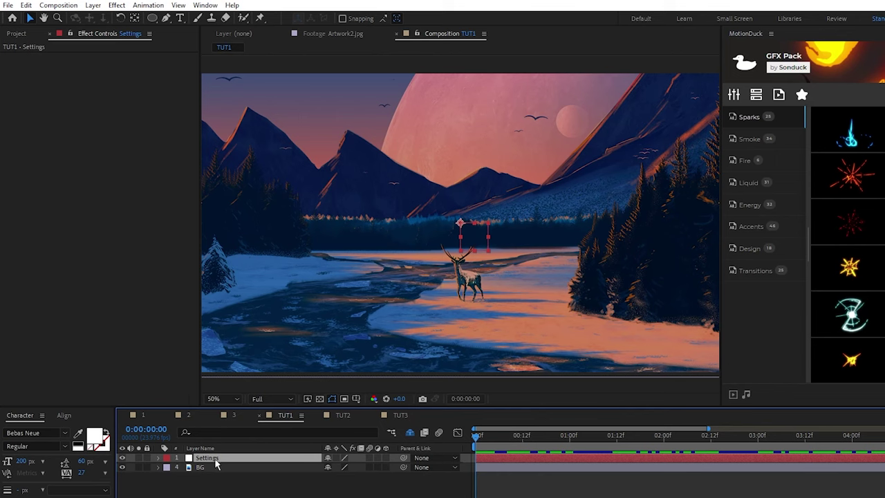
Step: Add a Slider Control and a Checkbox Control expression effect to the Settings layer
left_click(116, 4)
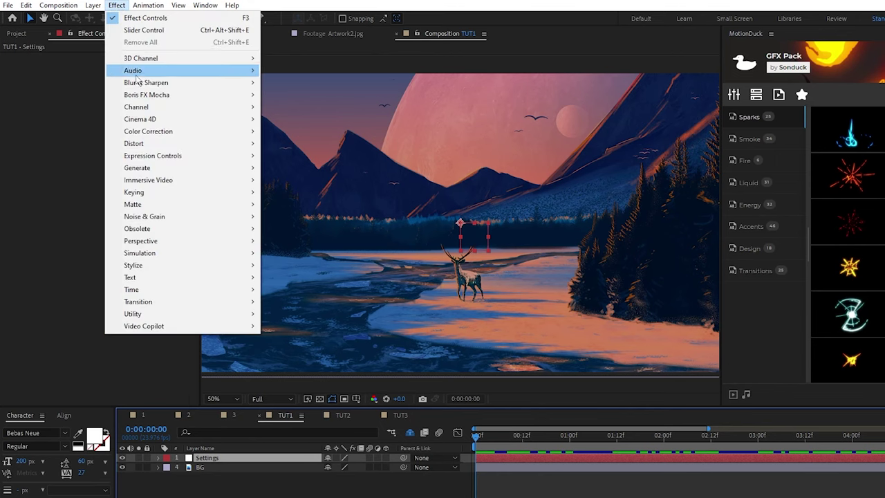
mouse_move(159, 156)
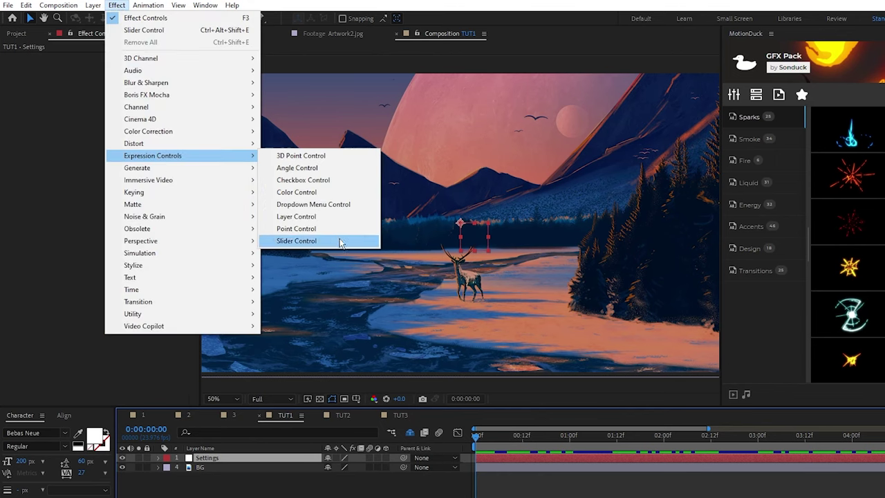
left_click(368, 245)
left_click(116, 5)
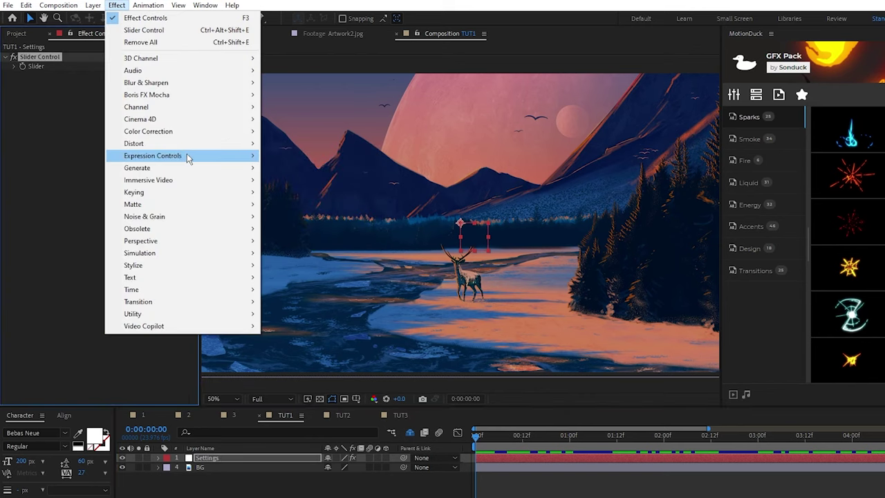
mouse_move(235, 156)
left_click(352, 181)
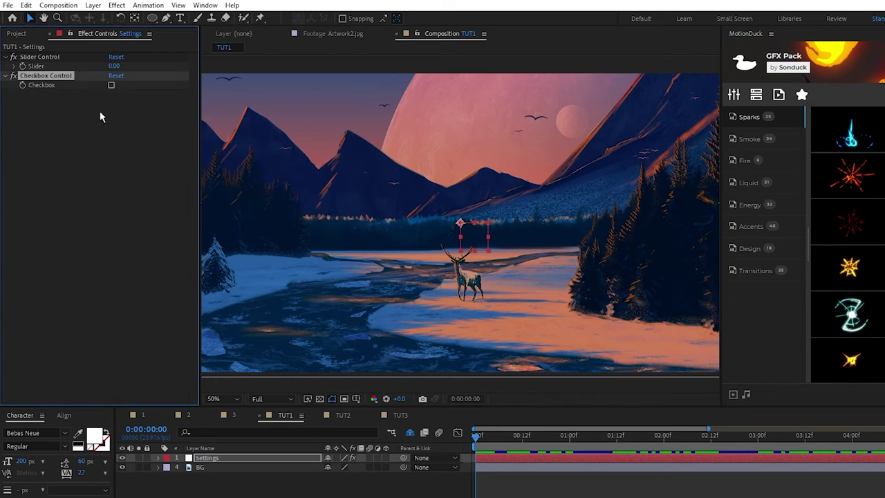
Step: Duplicate the Slider Control effect three times on the Settings layer
key("ctrl+d")
key("ctrl+d")
key("ctrl+d")
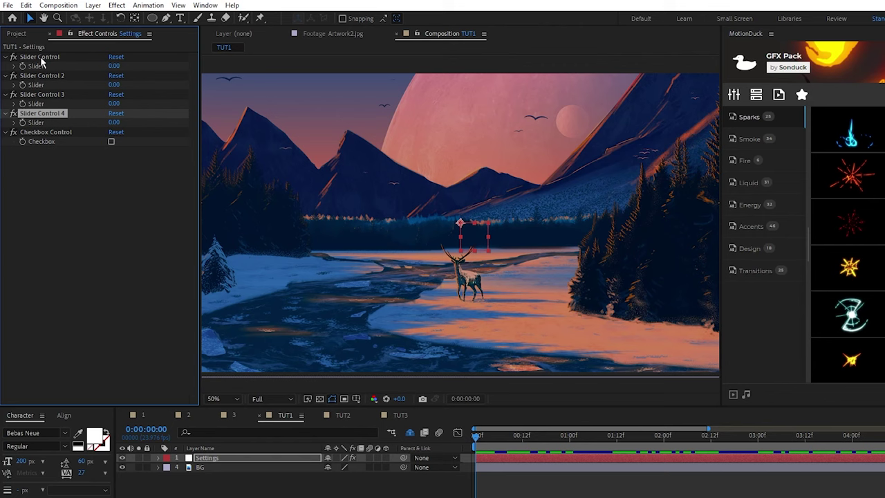
Step: Rename the first three slider controls on the Settings layer as Hours, Minutes and Seconds
left_click(45, 55)
key("Return")
type("Hours")
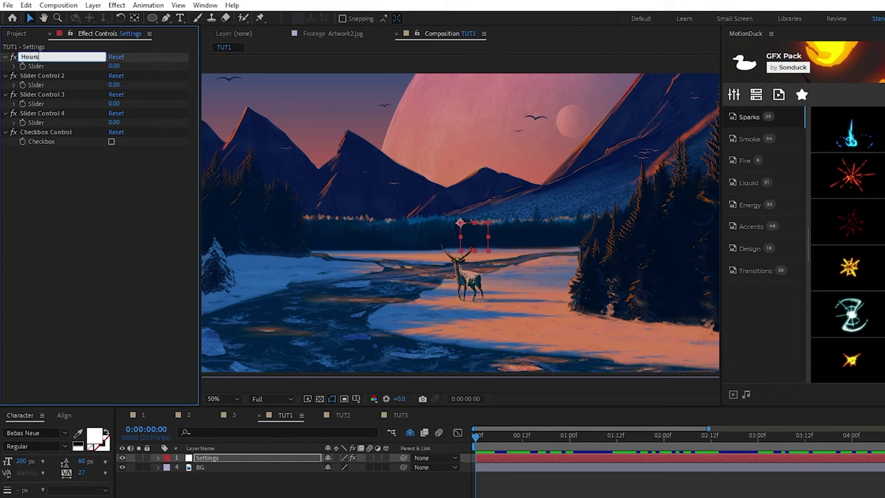
left_click(55, 76)
key("Return")
type("Minute")
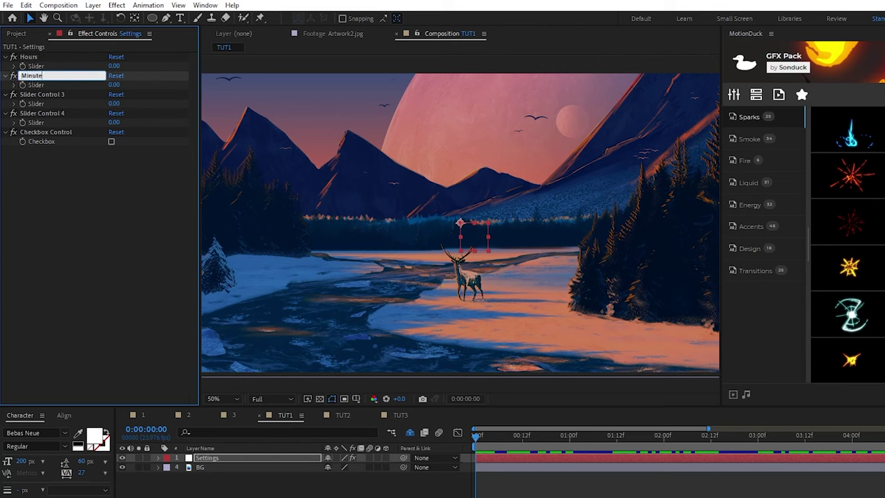
type("s")
left_click(63, 96)
key("Return")
type("S")
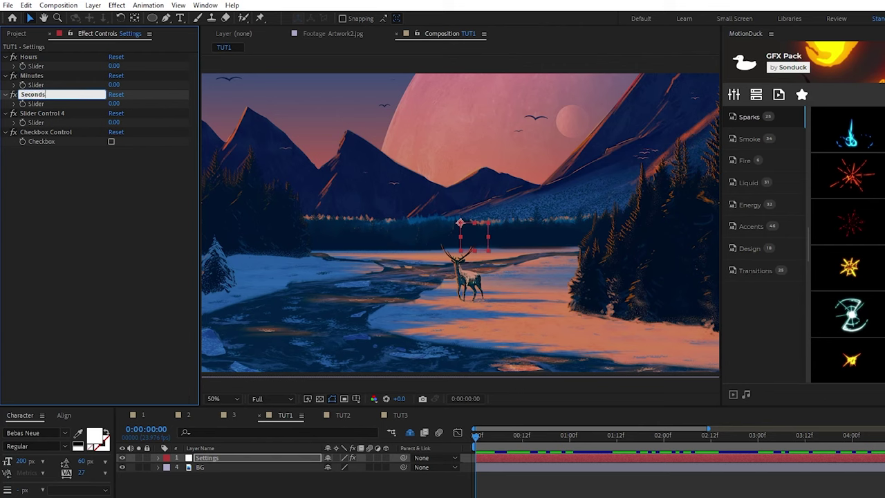
Step: Rename the fourth slider control as Speed Animation and the checkbox control as Reverse
left_click(49, 114)
key("Return")
type("Speed Animation")
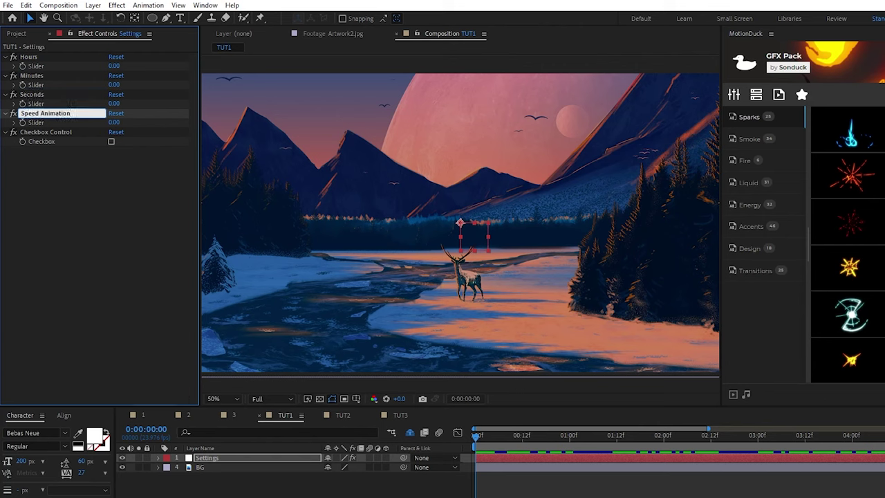
left_click(44, 132)
key("Return")
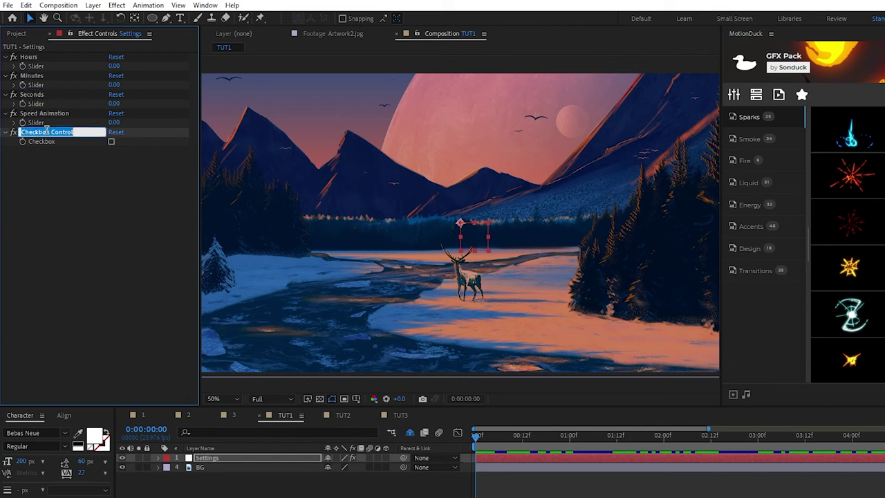
type("Reverse")
key("Return")
left_click(30, 59, "shift")
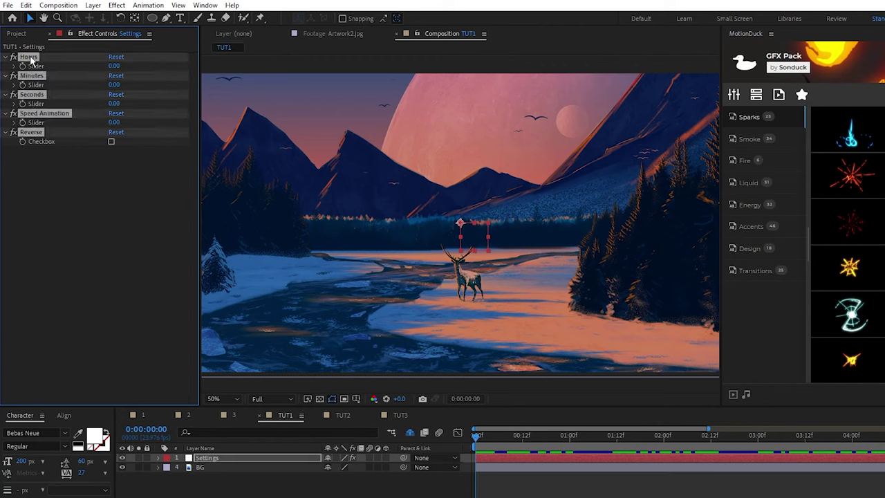
left_click(80, 189)
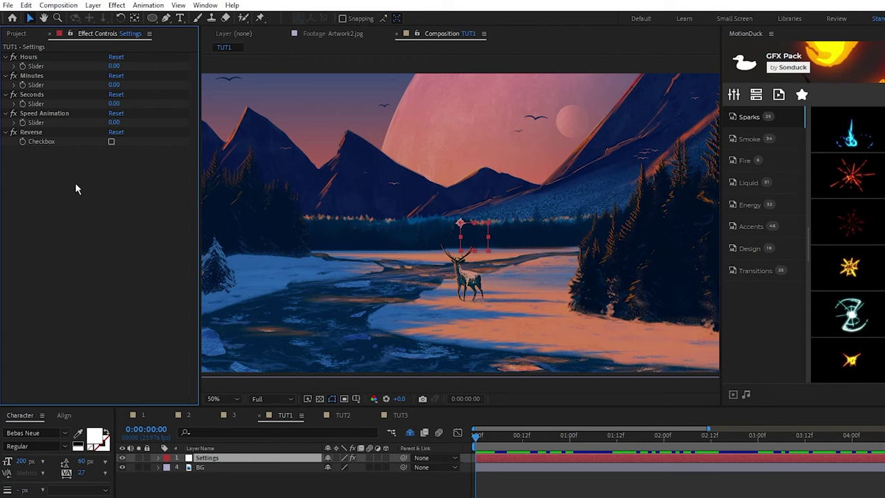
Step: Add a text layer reading 00 over the river beside the deer and name it Hours
left_click(180, 18)
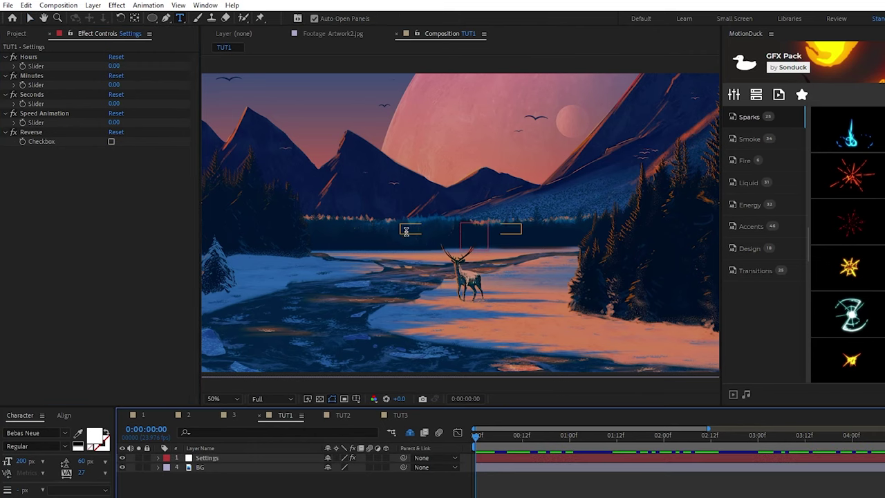
left_click(413, 279)
type("00")
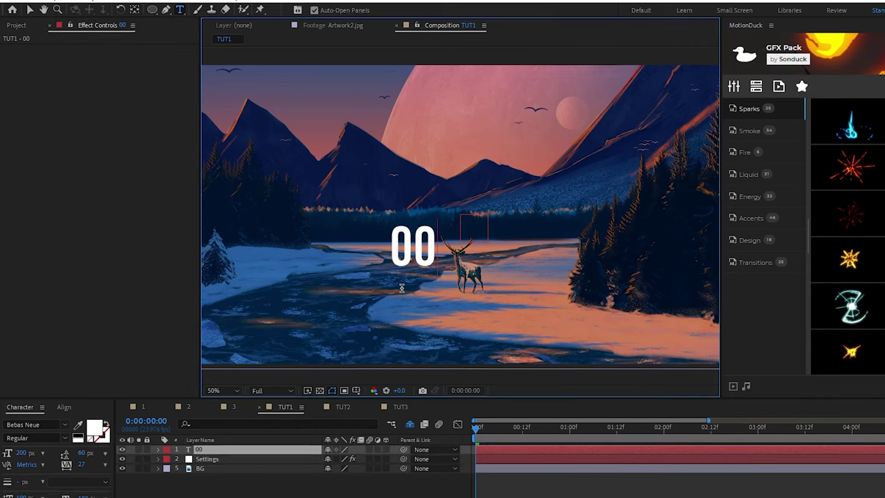
key("KP_Enter")
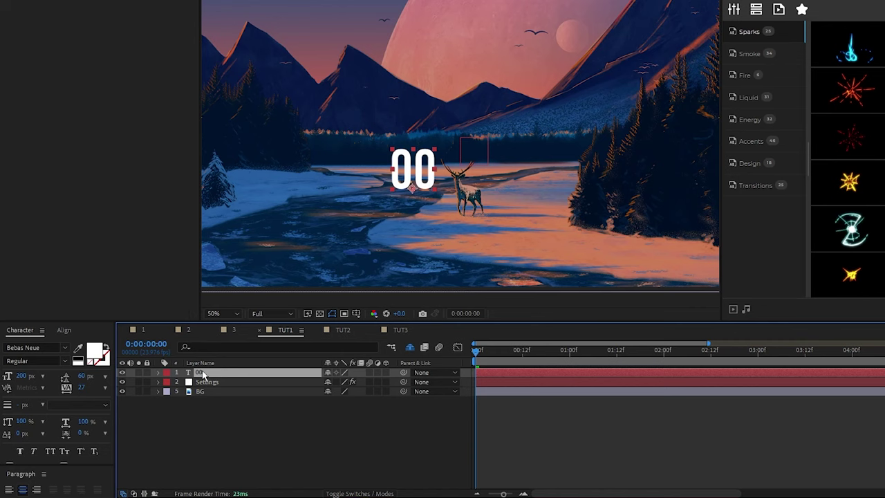
key("Return")
type("Hours")
key("Return")
Step: Add an expression to the Hours layer's Source Text and paste the copied countdown code into it
left_click(159, 373)
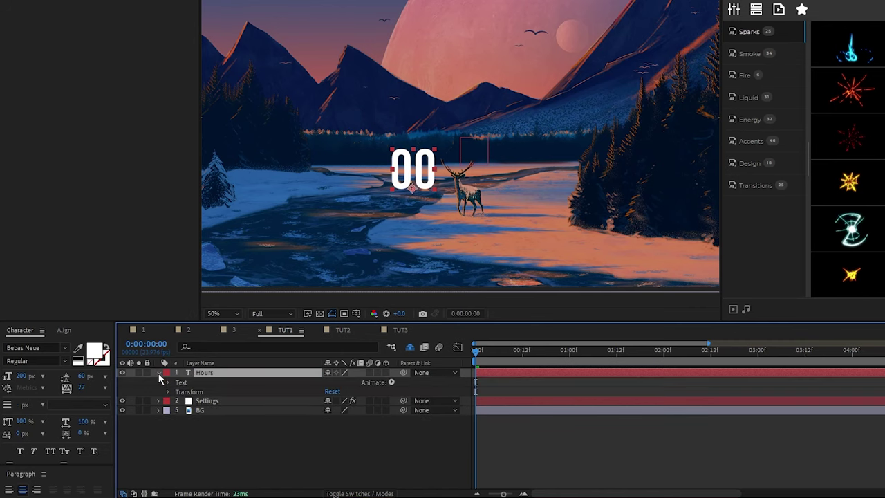
left_click(168, 382)
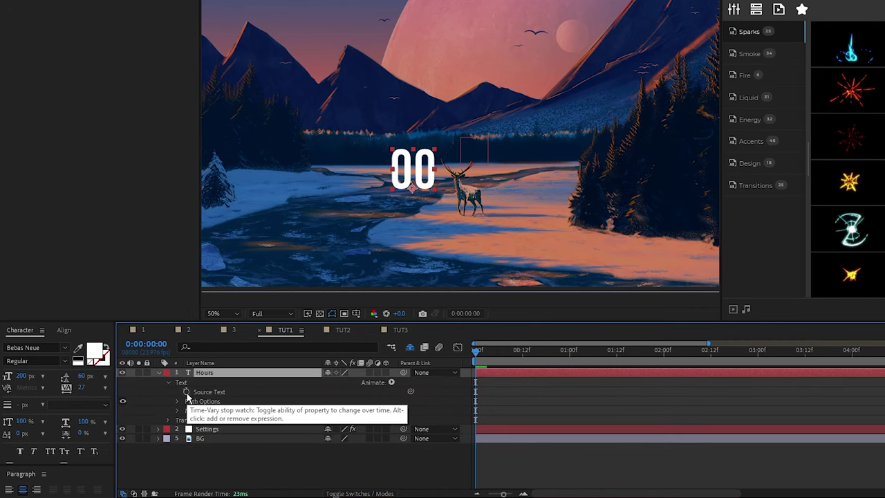
left_click(186, 392, "alt")
key("ctrl+v")
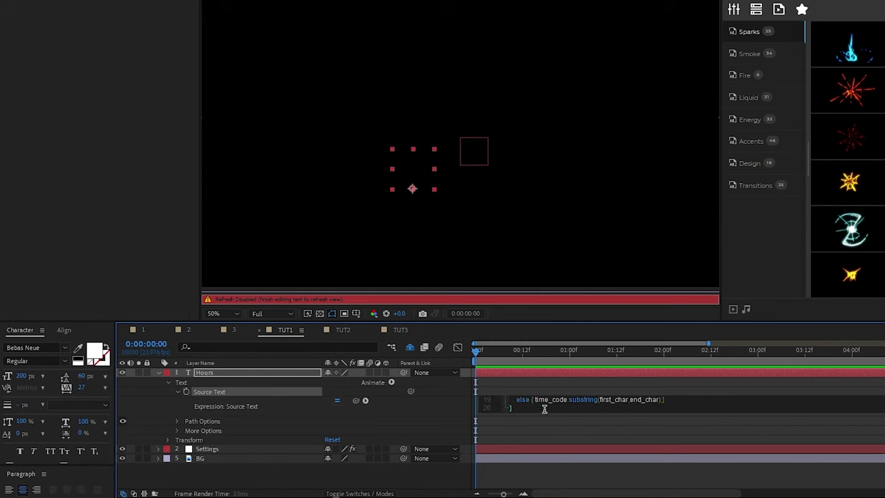
Step: Examine the pasted Source Text expression, especially its first_char and end_char lines and the references to the Settings layer
scroll(677, 441, "down", 3)
scroll(677, 441, "up", 3)
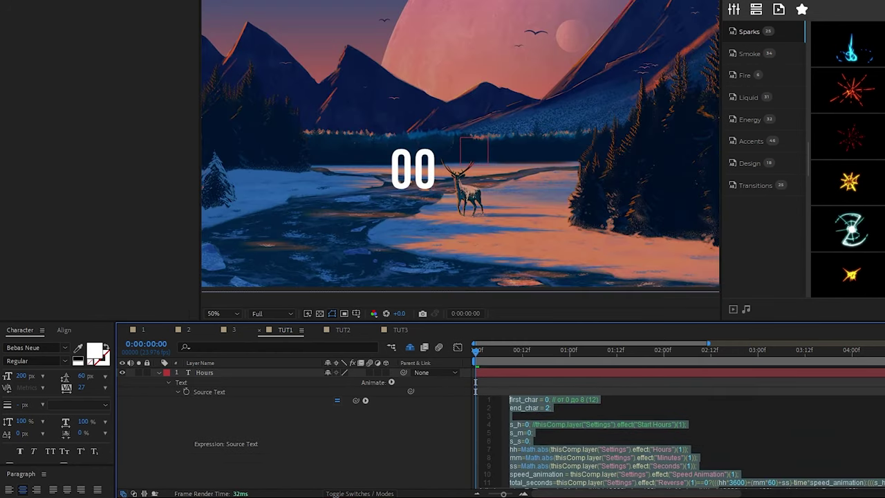
left_click(564, 407)
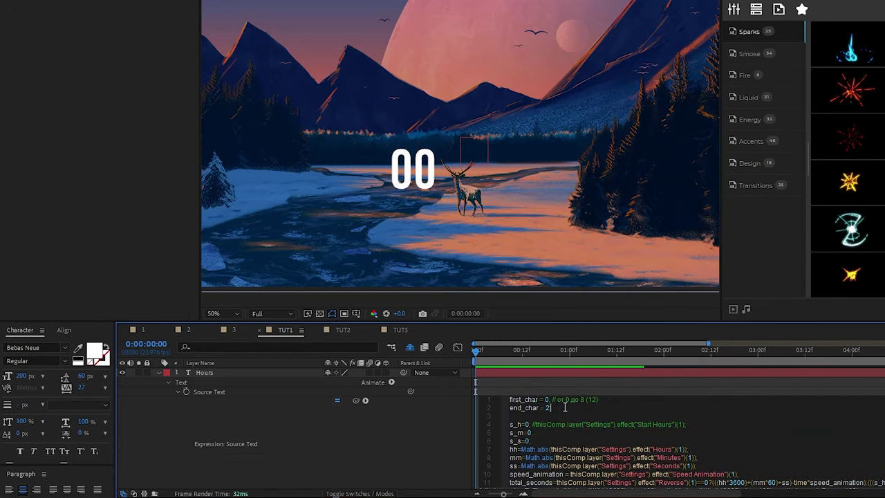
type(";")
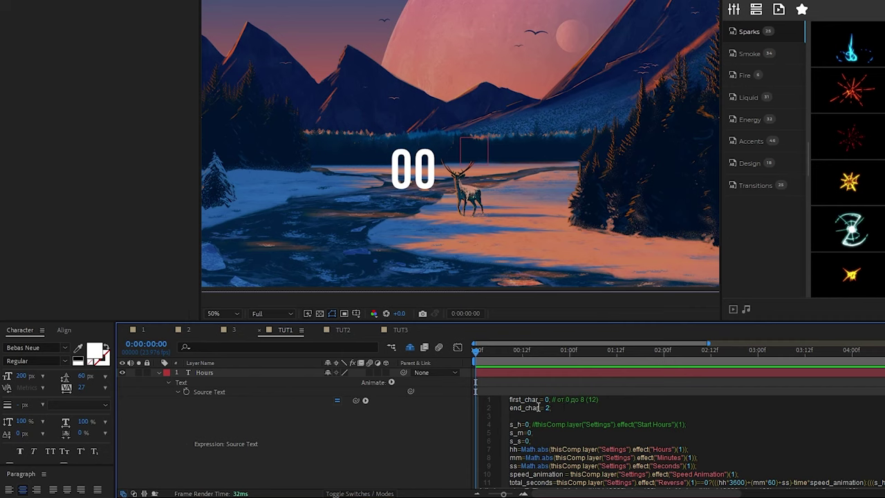
key("BackSpace")
scroll(213, 392, "down", 2)
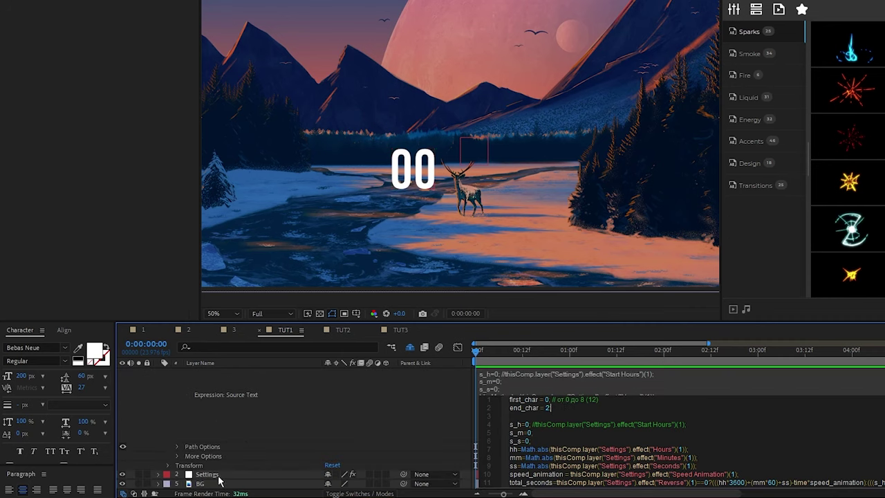
scroll(267, 461, "up", 2)
type(";")
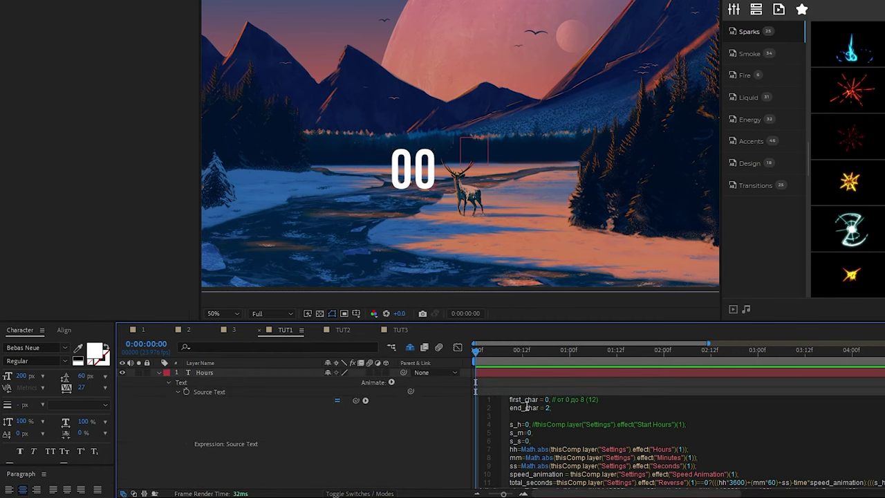
key("BackSpace")
left_click_drag(553, 399, 505, 413)
left_click(573, 409)
type(";")
Step: Collapse the Hours layer's properties and move the layer beneath Settings in the layer stack
left_click(226, 375)
key("u")
left_click_drag(204, 373, 206, 385)
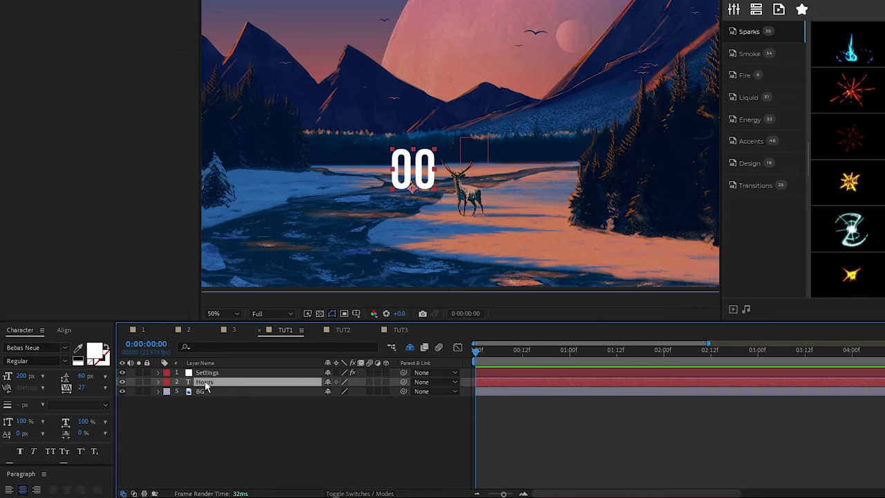
Step: Duplicate the Hours text layer twice and name the copies Minutes and Seconds
key("ctrl+d")
key("ctrl+d")
left_click(207, 392)
key("Return")
type("M")
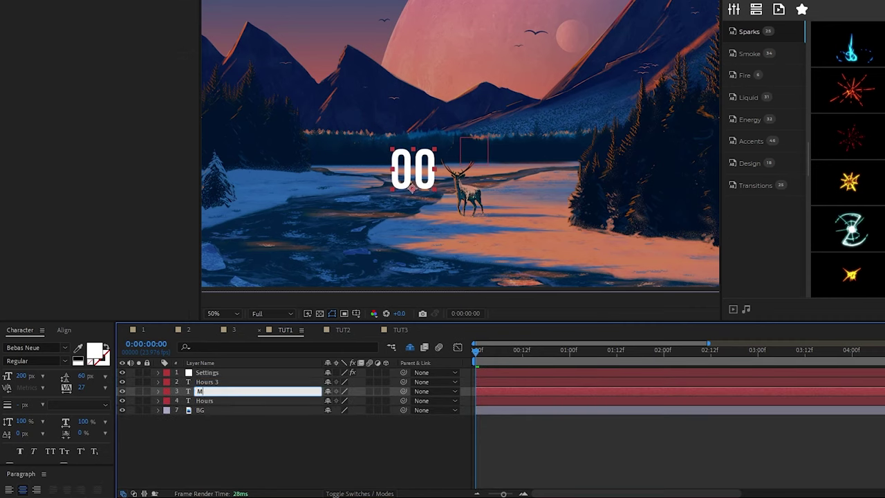
type("inutes")
left_click(241, 382)
key("Return")
type("Seconds")
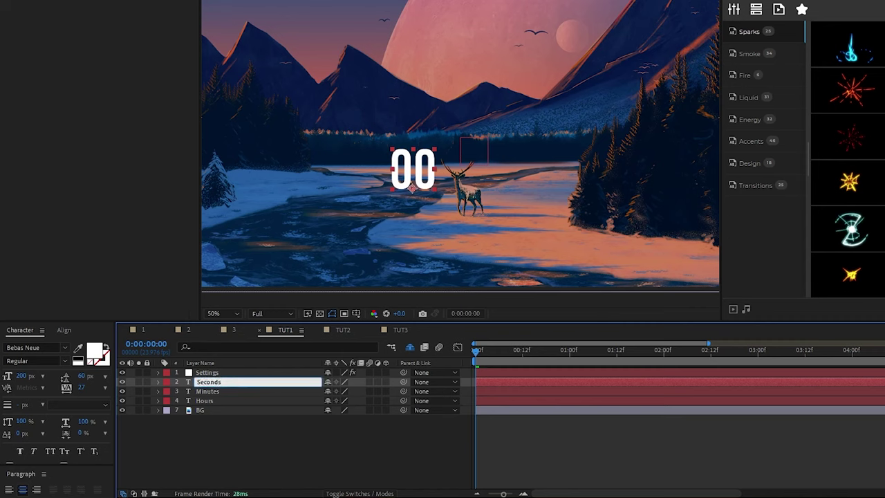
left_click(213, 398)
Step: In the Minutes layer's Source Text expression, set first_char to 3 and end_char to 5
left_click(159, 392)
left_click(169, 401)
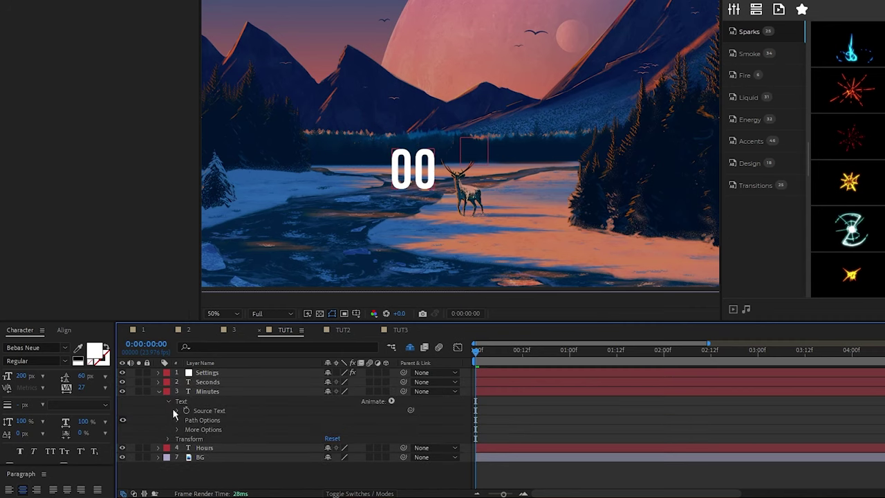
left_click(178, 410)
left_click(559, 425)
left_click(549, 418)
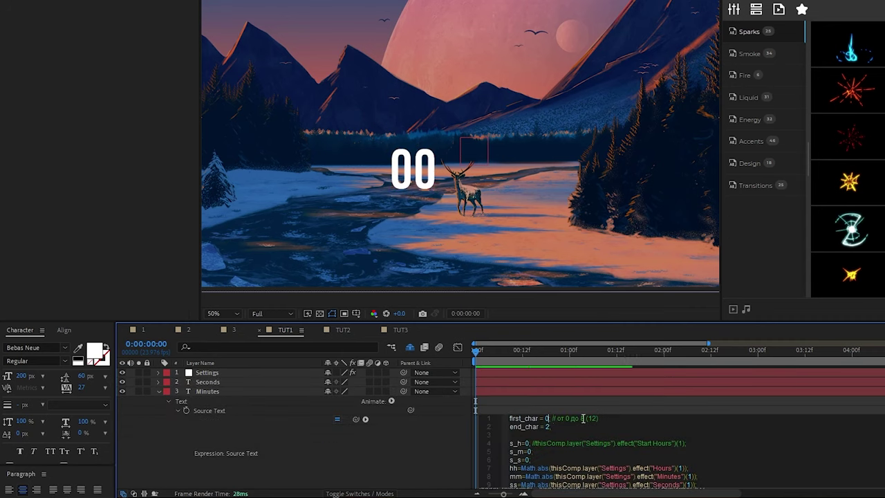
key("BackSpace")
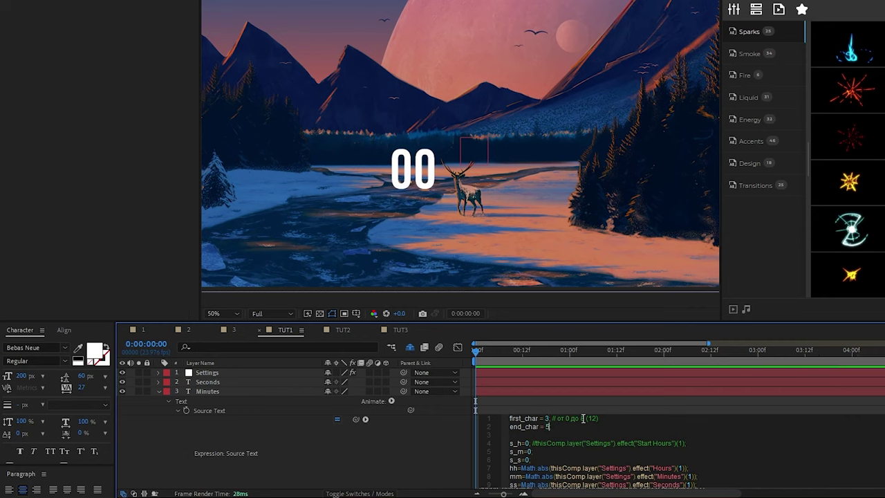
left_click(159, 391)
Step: In the Seconds layer's Source Text expression, set first_char to 6 and end_char to 8
left_click(158, 382)
left_click(168, 391)
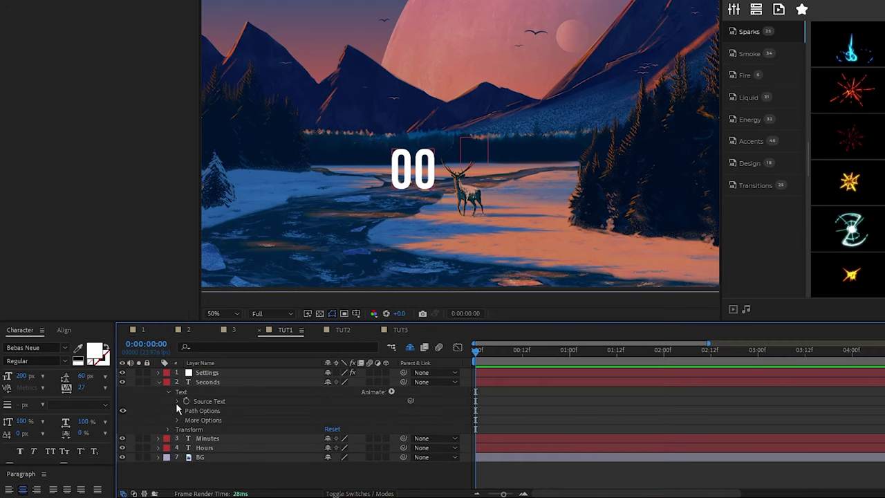
left_click(178, 401)
left_click(534, 412)
left_click(585, 426)
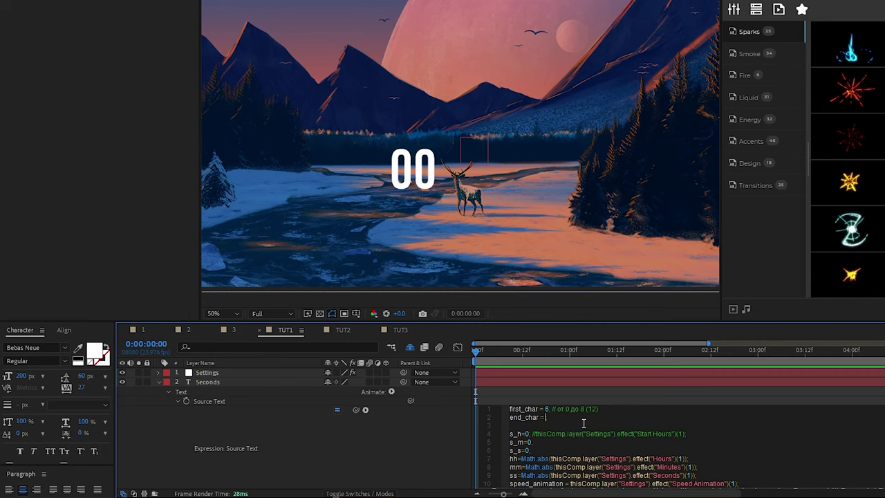
left_click(456, 414)
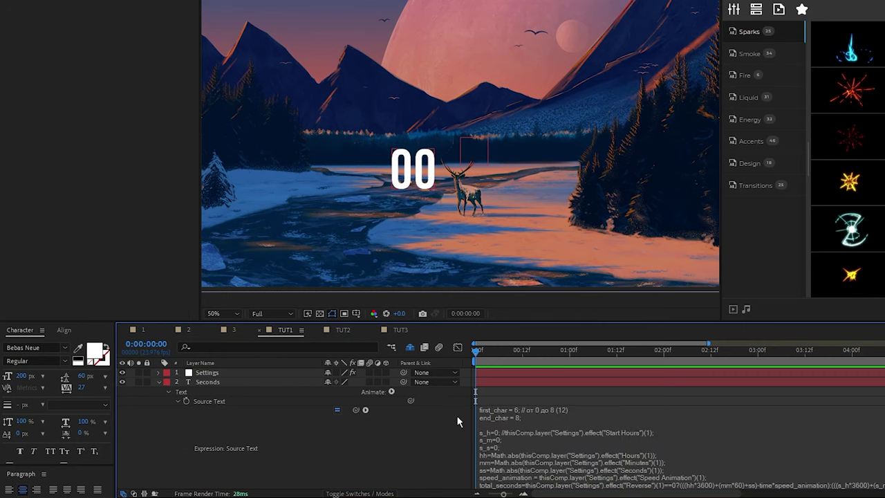
left_click(159, 381)
Step: Shift the Seconds and Minutes layers horizontally so the three digit pairs sit side by side, with Minutes at position 982, 724
left_click(214, 374)
left_click(212, 383)
key("p")
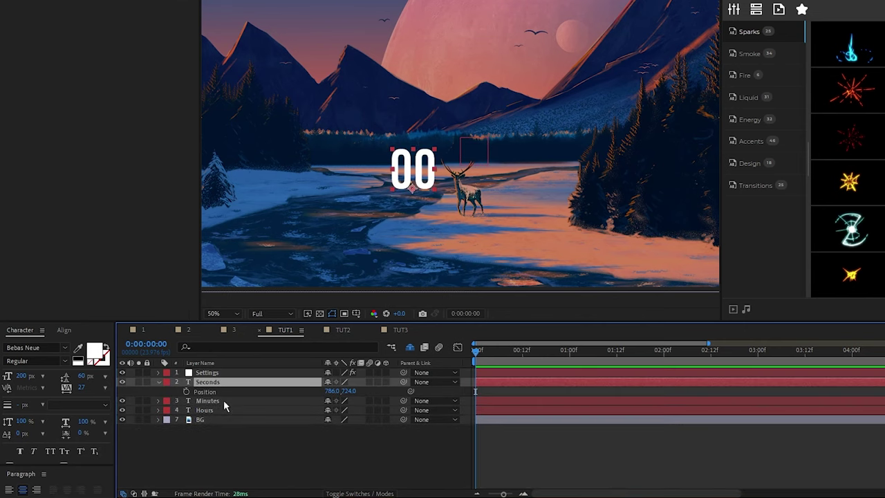
left_click_drag(331, 392, 581, 401)
left_click(253, 401)
key("p")
left_click_drag(332, 410, 451, 419)
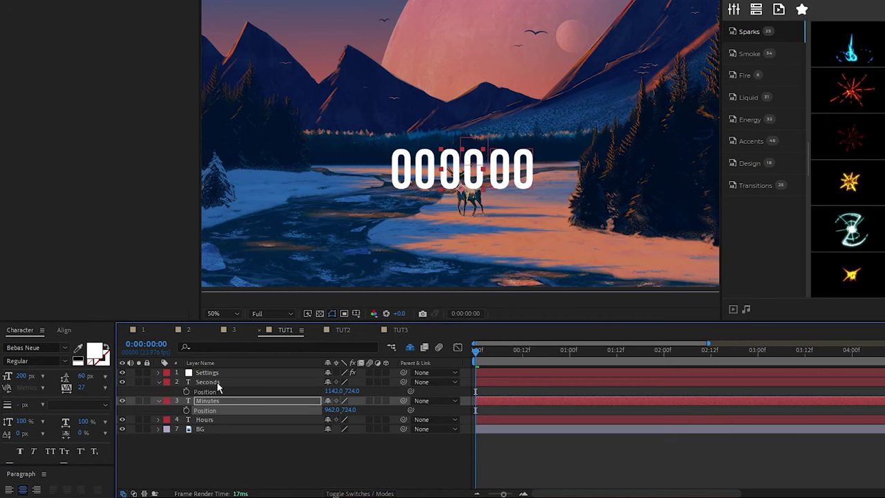
left_click_drag(332, 391, 355, 397)
left_click_drag(332, 410, 342, 415)
left_click(207, 373)
left_click(159, 382)
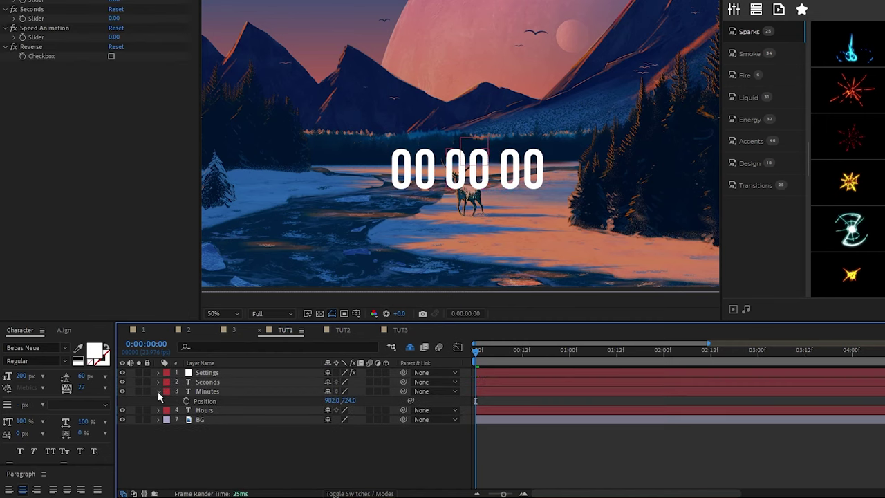
left_click(159, 392)
Step: Set the Settings layer's Hours and Speed Animation sliders to 1, and scrub the timeline to check the countdown
left_click(214, 374)
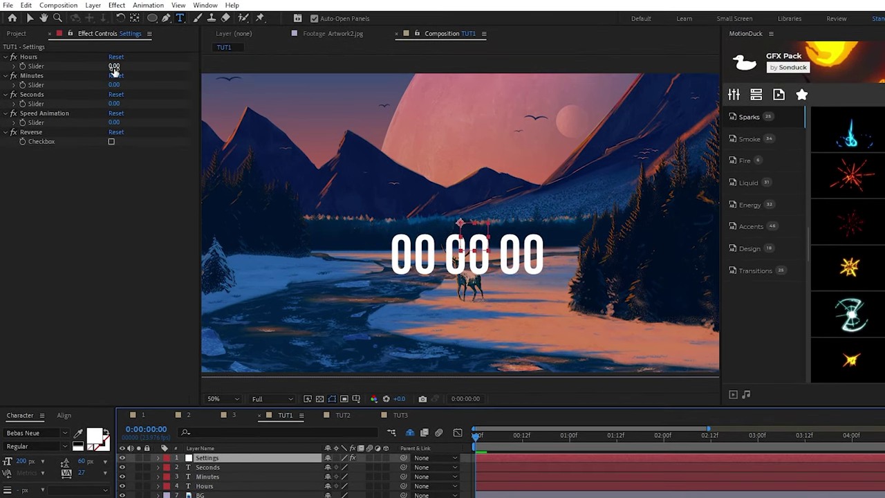
left_click(114, 67)
type("1")
key("Return")
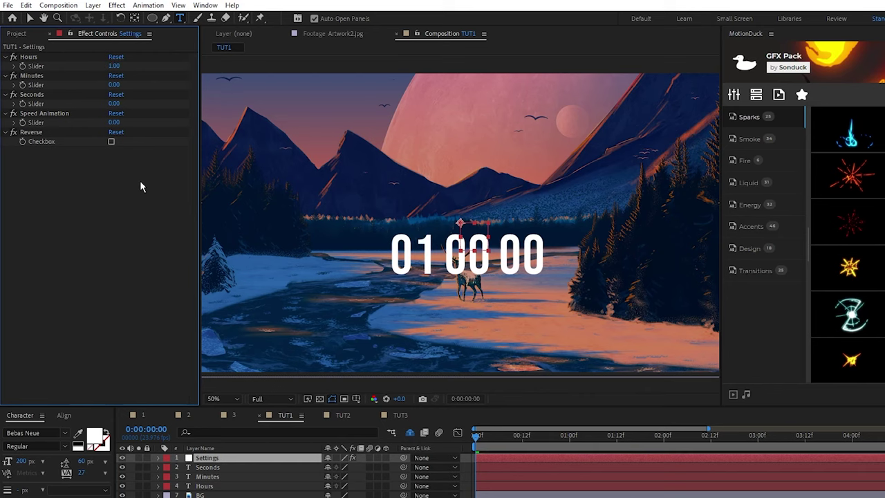
left_click(114, 122)
type("1")
key("Return")
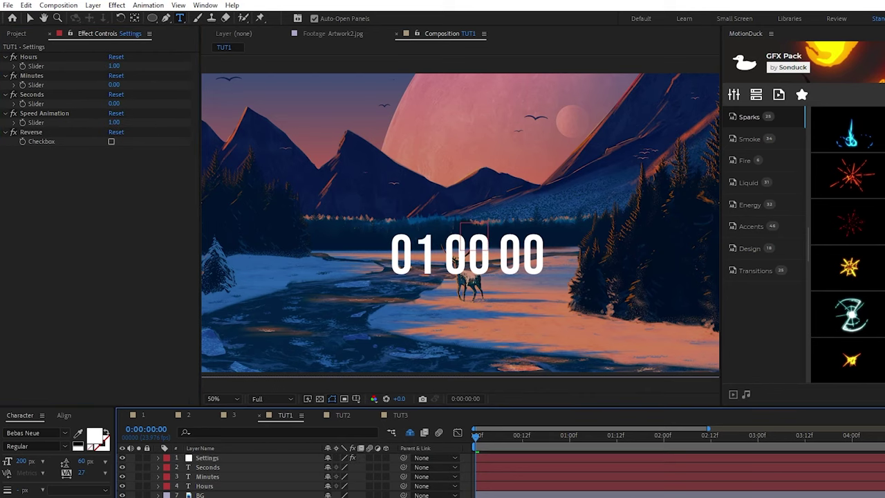
scroll(472, 281, "up", 2)
mouse_move(476, 441)
left_mouse_down()
mouse_move(612, 443)
mouse_move(469, 445)
left_mouse_up()
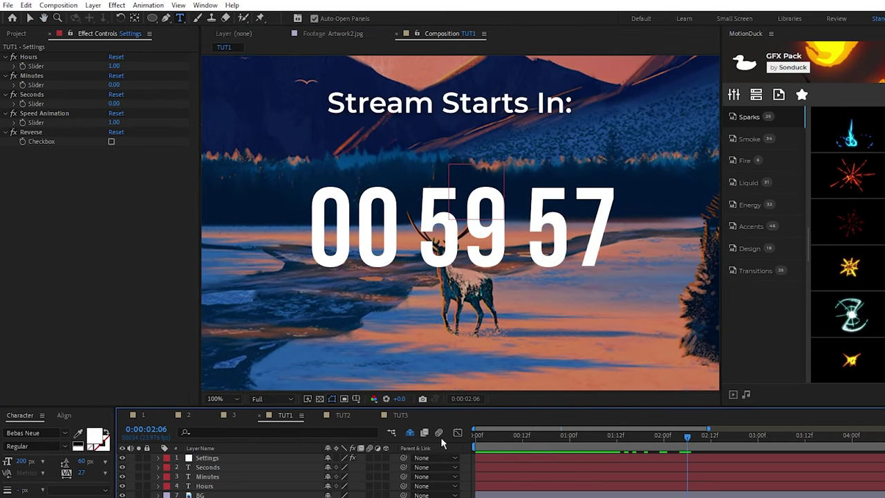
Step: Move the Hours, Minutes and Seconds layers together up to just beneath the Stream Starts In: title
left_click(207, 466)
left_click(205, 485, "shift")
left_click_drag(549, 201, 545, 199)
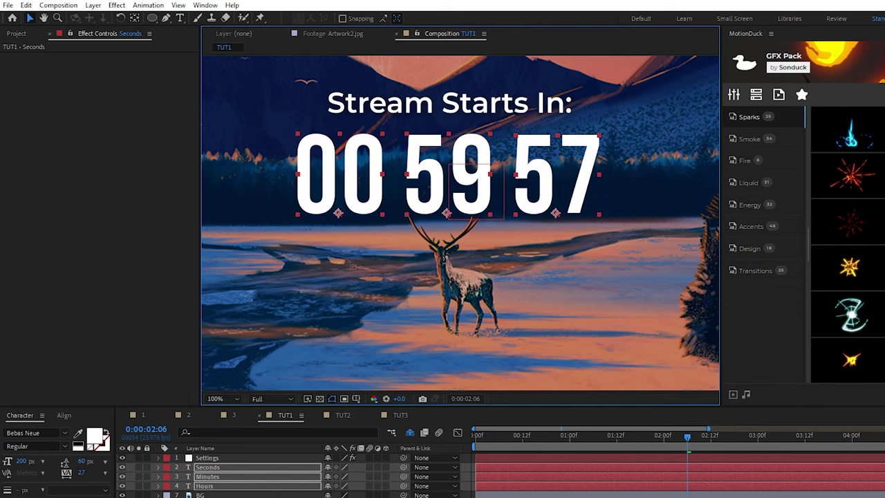
Step: Widen the gaps between the digit pairs by moving Seconds to X position 1183 and Hours to X position 731
left_click(276, 467)
key("p")
left_click_drag(333, 477, 350, 478)
left_click(290, 494)
key("shift+Left")
key("shift+Left")
key("shift+Left")
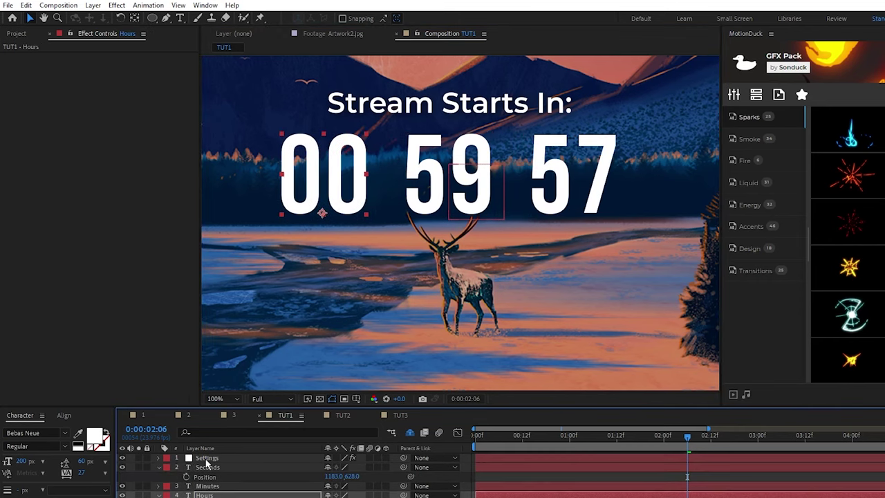
Step: Try the Settings layer's Reverse option while scrubbing the timeline, and switch it off again
left_click(206, 458)
left_click(110, 141)
left_click_drag(525, 442, 602, 435)
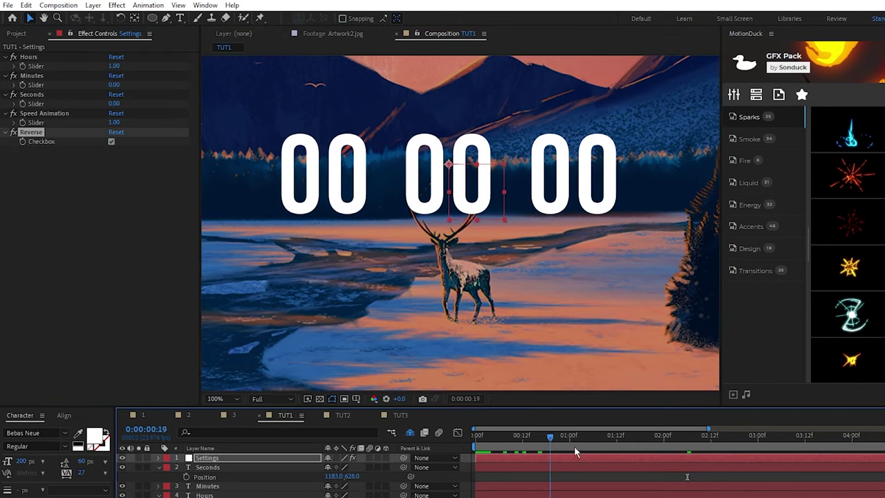
left_click(111, 141)
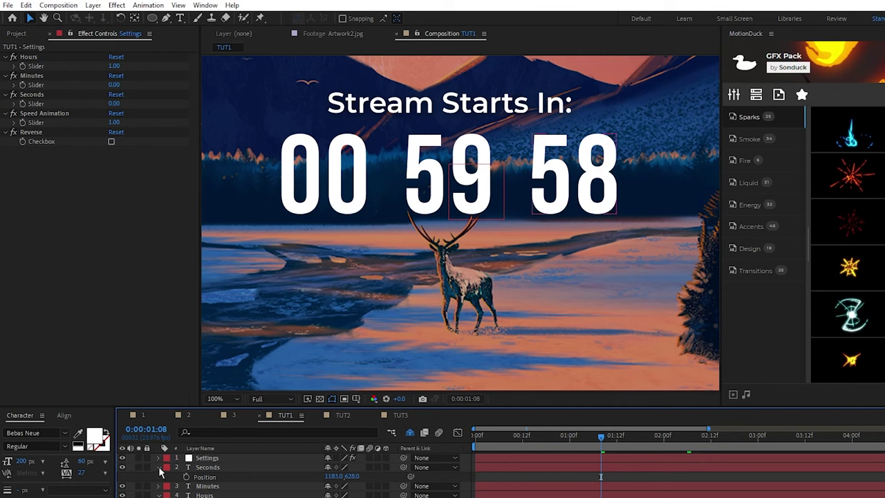
left_click(158, 467)
Step: Draw a small white circle between the hours and minutes, and duplicate it straight down to 960, 601 to form a colon
left_click(153, 18)
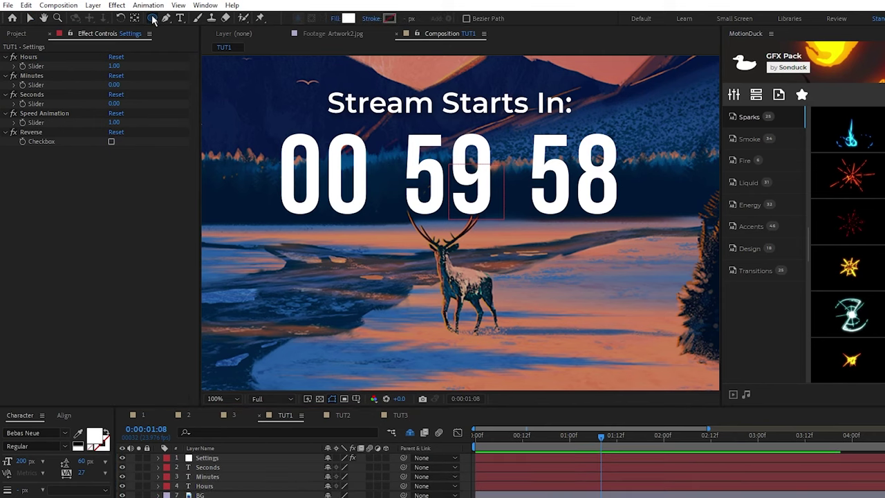
left_click_drag(386, 155, 393, 166)
left_click(217, 458)
key("ctrl+d")
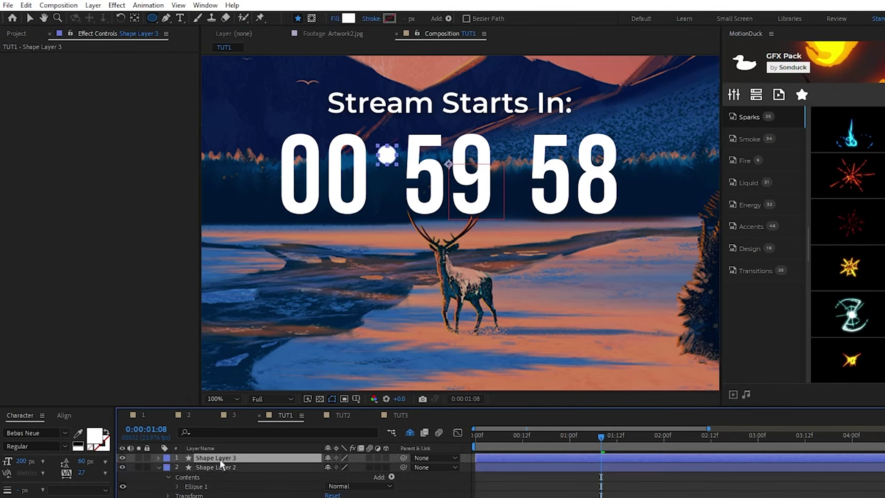
key("p")
left_click_drag(347, 467, 372, 478)
Step: Keyframe the upper dot's Scale from 0% at the first frame to 100% at 0:00:01:00
left_click(307, 478)
key("s")
left_click_drag(503, 437, 473, 438)
left_click(186, 486)
left_click(358, 486)
type("0")
left_click(394, 488)
left_click_drag(538, 436, 570, 436)
left_click(352, 486)
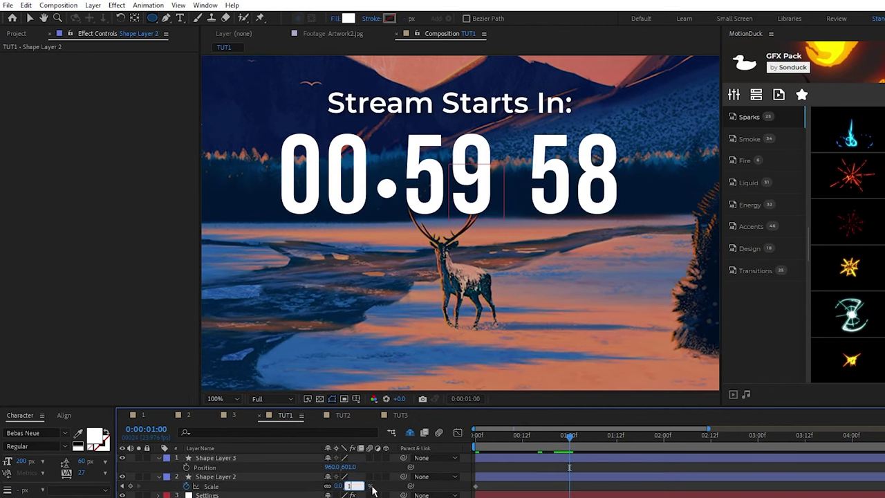
type("100")
left_click(282, 481)
Step: Replace the unanimated lower dot with a duplicate of the animated one at 960, 597, and duplicate both dots between minutes and seconds
left_click(215, 458)
key("Delete")
left_click(210, 458)
key("ctrl+d")
key("p")
left_click_drag(348, 467, 324, 465)
key("ctrl+d")
key("p")
key("ctrl+d")
left_click(185, 473)
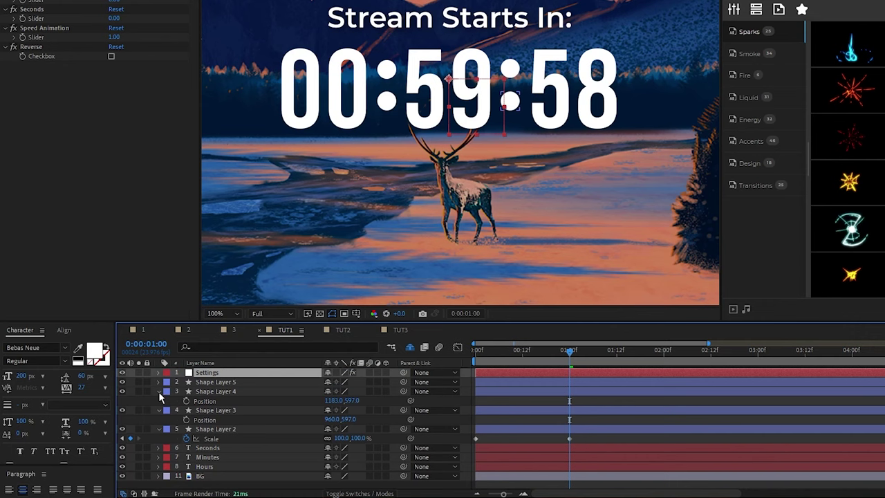
left_click(159, 415)
Step: Add a Position text animator to the Hours layer and include the Opacity property in it
left_click(214, 439)
left_click(158, 438)
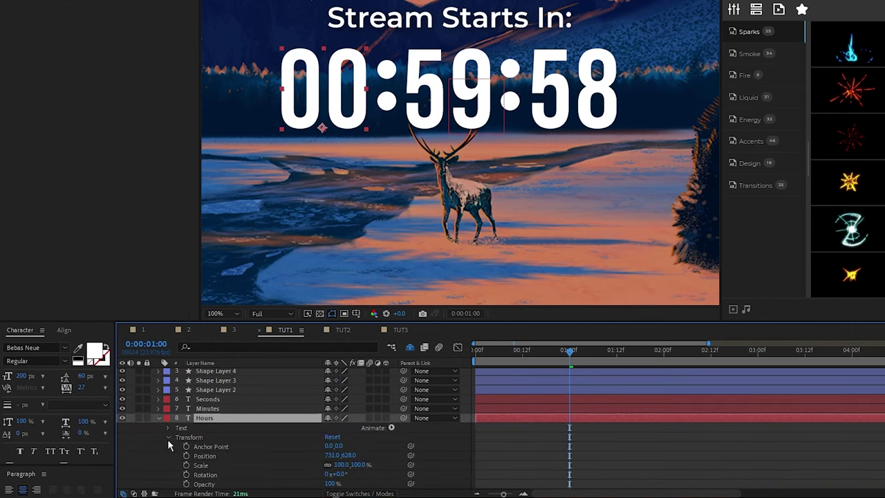
left_click(392, 429)
left_click(427, 233)
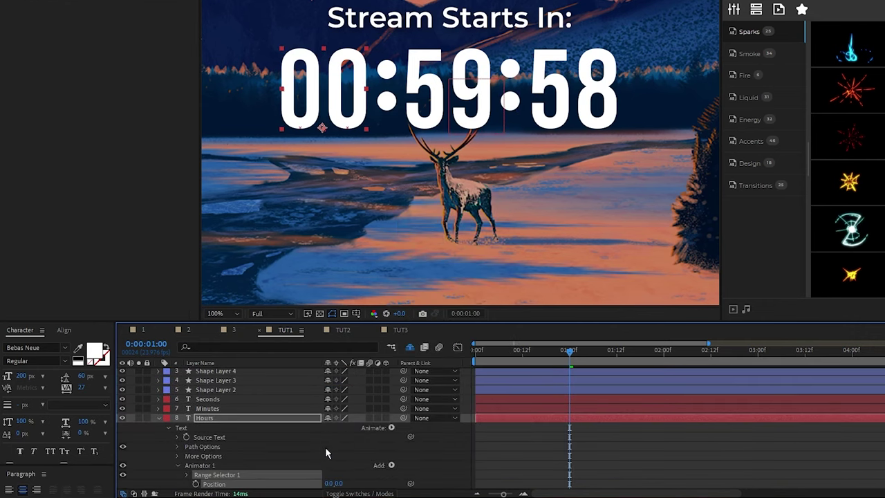
scroll(326, 452, "down", 3)
left_click(391, 399)
mouse_move(421, 403)
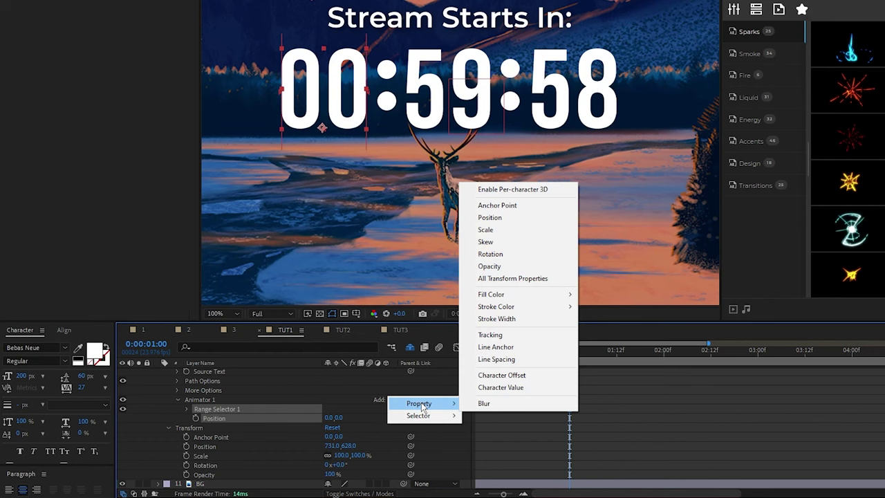
left_click(509, 268)
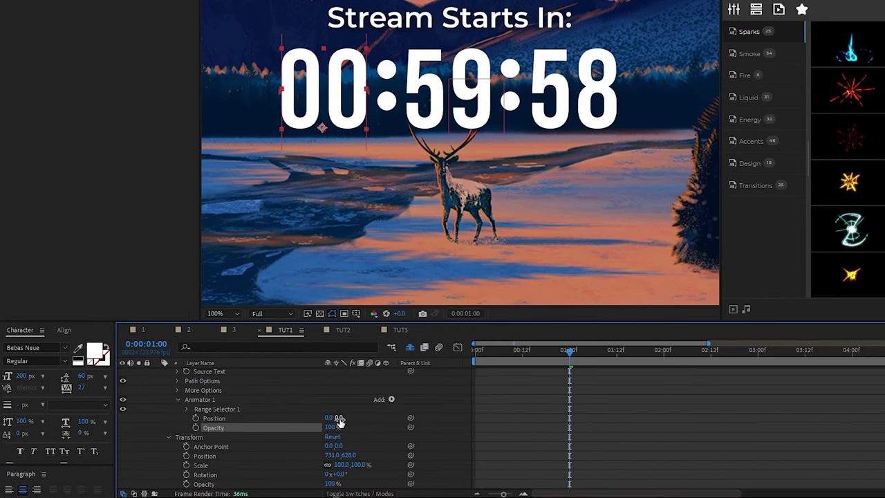
Step: Set the Hours animator's Position to 0, 50 and its Opacity to 0%
type("50")
key("Return")
key("Home")
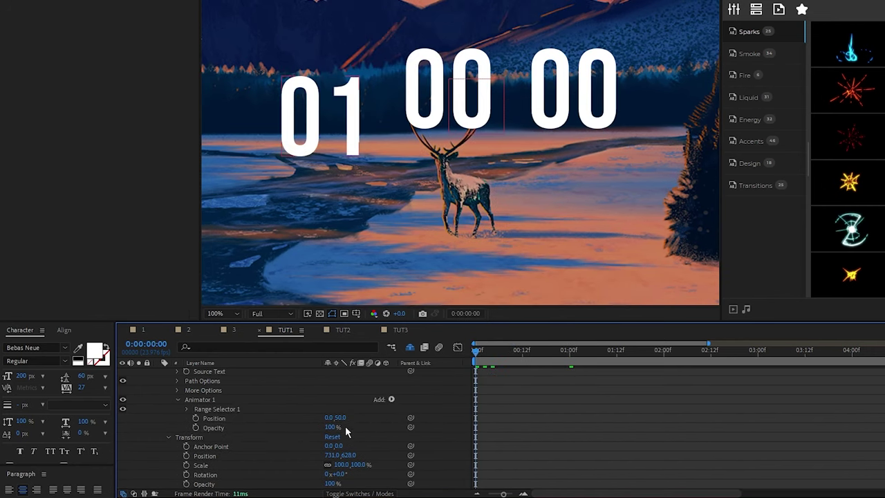
type("0")
key("Return")
Step: Keyframe Range Selector 1's Start from 0% at the first frame to 100% at frame 10
left_click(187, 409)
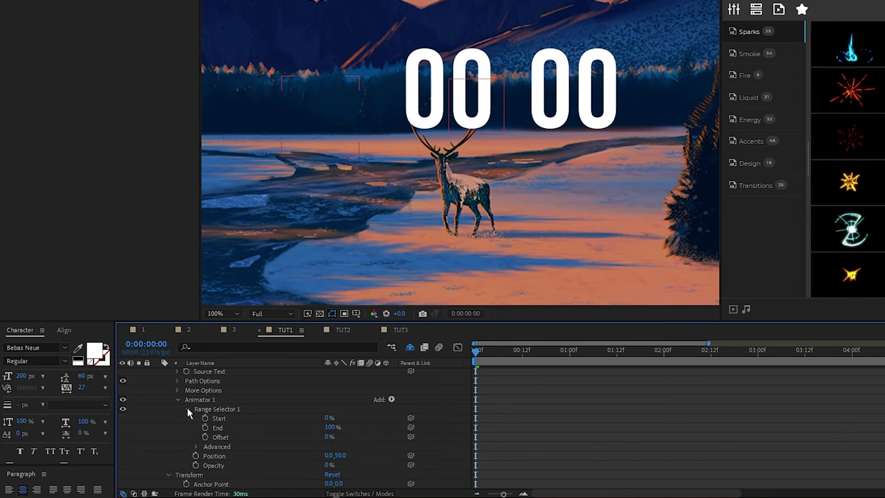
left_click(205, 418)
key("shift+Page_Down")
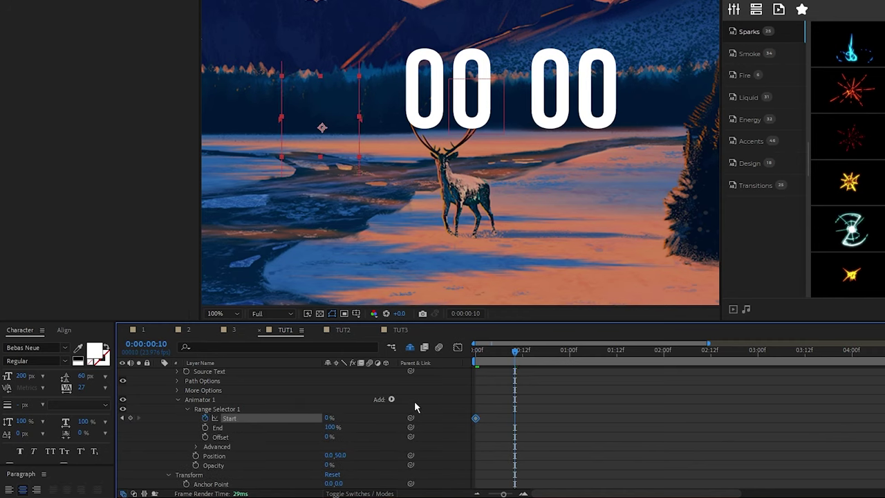
left_click(329, 418)
type("100")
key("Return")
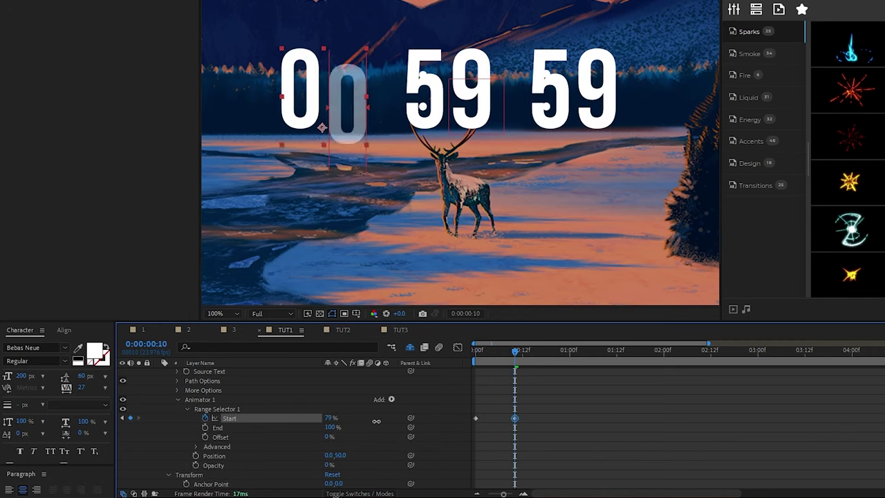
left_click(448, 417)
Step: Copy Animator 1 from Hours to the Minutes and Seconds layers at the timeline's start, and scrub through the animation
left_click(205, 404)
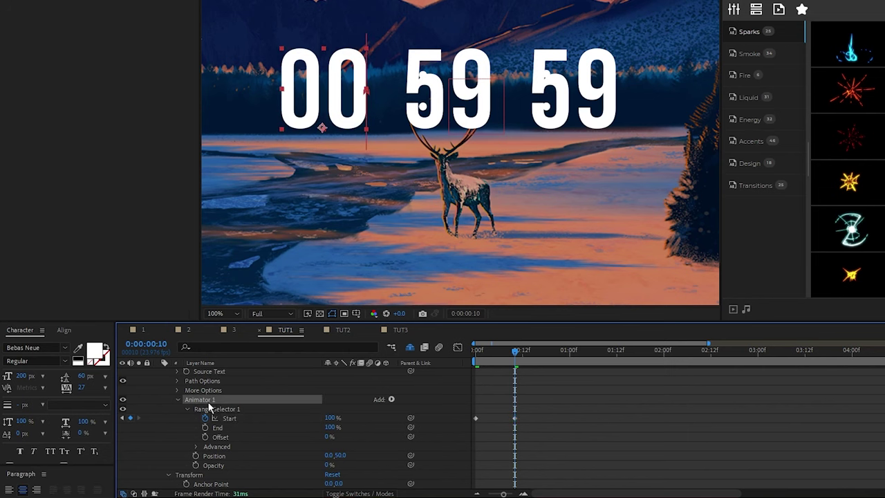
scroll(358, 406, "up", 3)
left_click(468, 352)
left_click(207, 428)
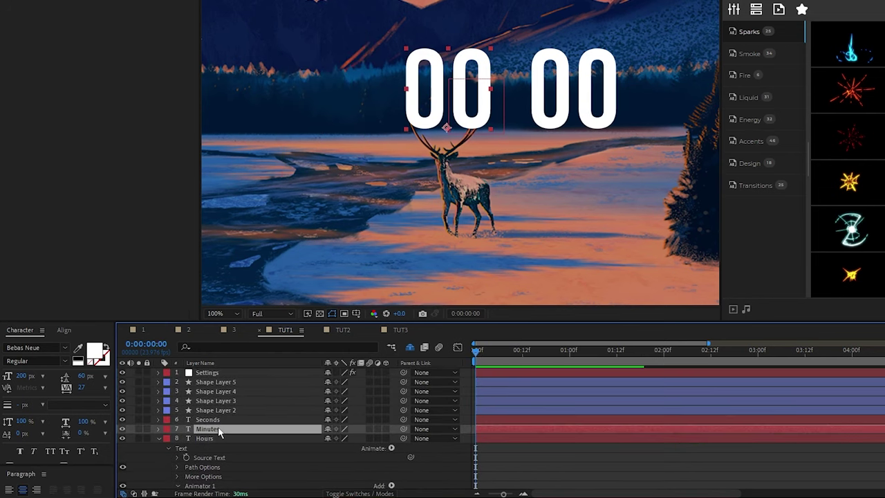
left_click(207, 419)
left_click_drag(477, 351, 456, 372)
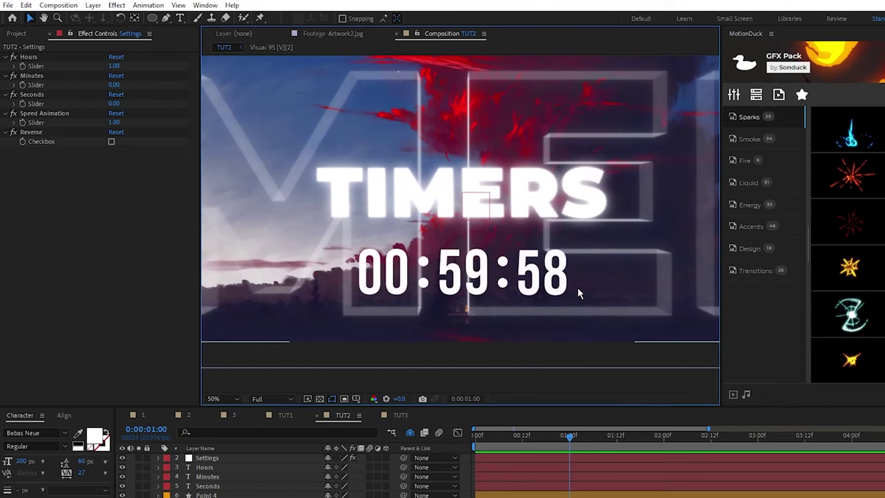
Step: Delete the Hours text layer from the TUT2 composition
left_click(210, 459)
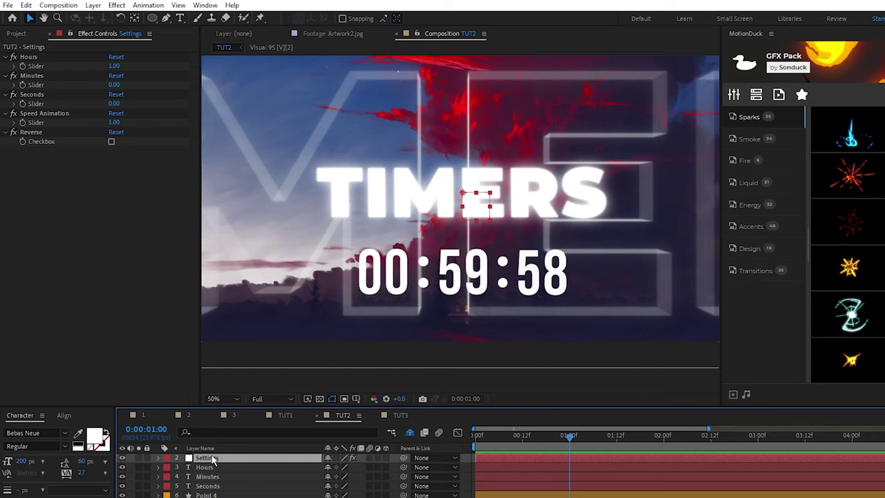
left_click(215, 476)
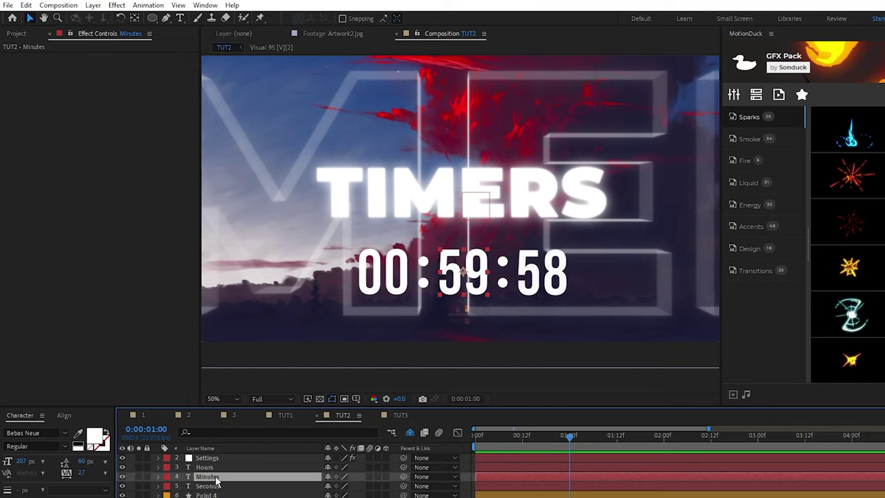
left_click(220, 486)
left_click(211, 467)
key("Delete")
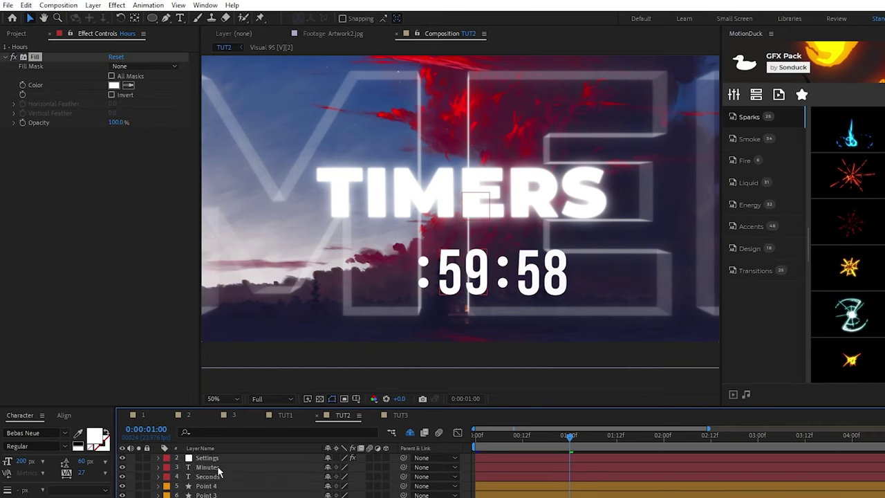
Step: Shift the Minutes and Seconds digits and their colon dots left to centre the remaining timer beneath the TIMERS title
left_click(208, 467)
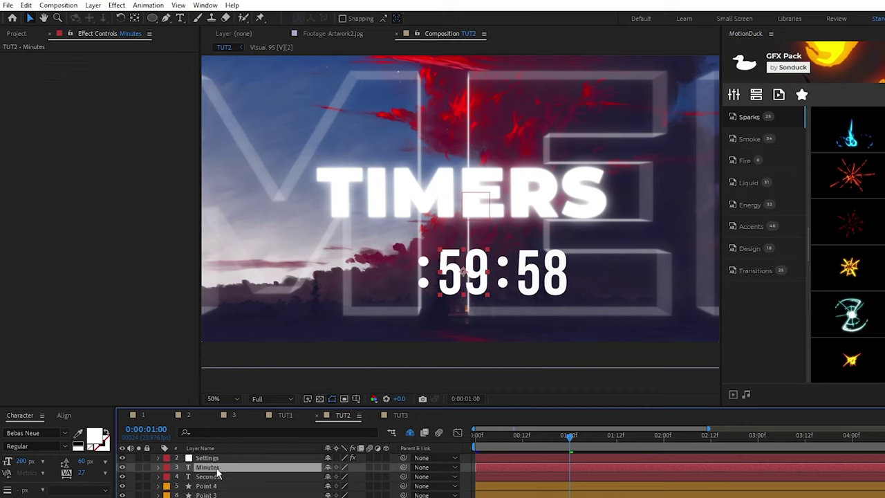
left_click(215, 476, "shift")
key("p")
left_click_drag(331, 476, 234, 477)
left_click(158, 468)
Step: Delete the two leftover colon dots in front of the minutes
left_click(212, 488)
left_click(213, 493)
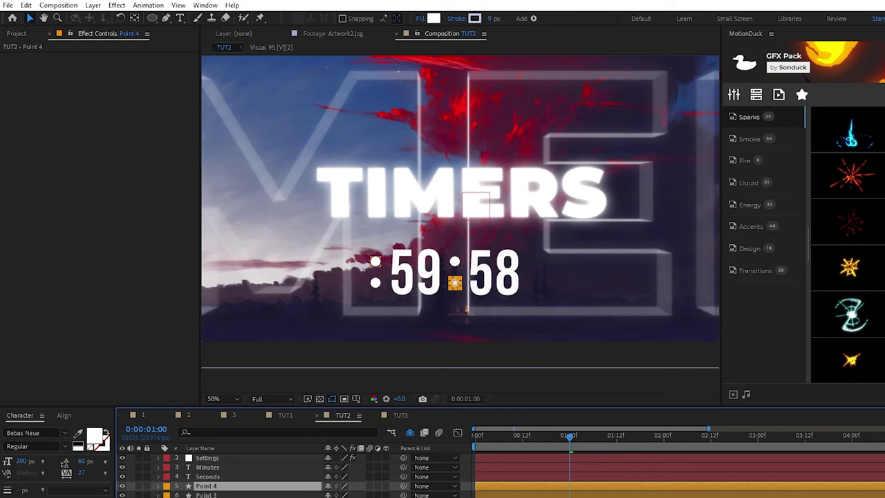
key("Delete")
Step: On the Settings layer, set Hours to 0 and Seconds to 15, enable Reverse, and scrub to 0:00:02:04
left_click(207, 457)
left_click(28, 58)
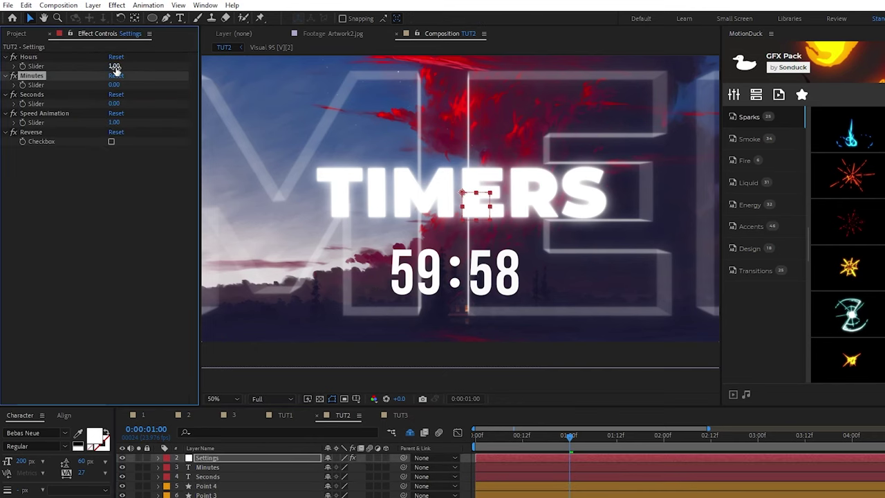
left_click(135, 81)
type("15")
left_click(146, 103)
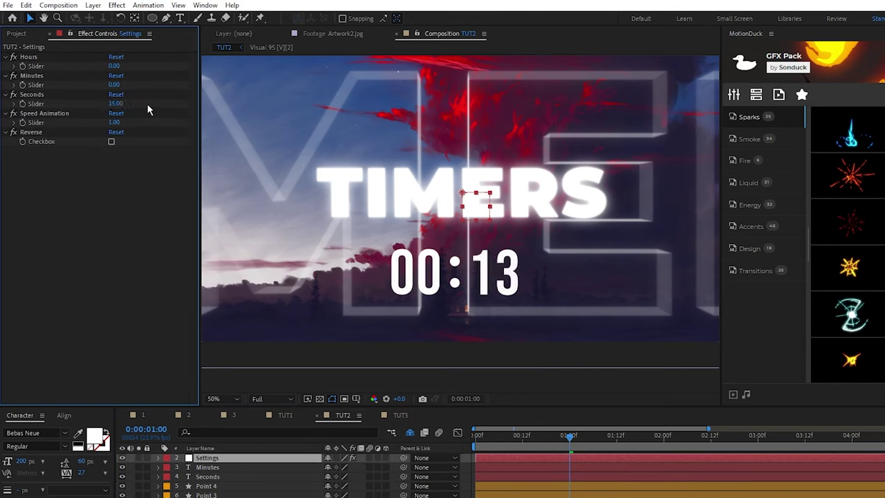
left_click(111, 141)
left_click_drag(483, 441, 680, 449)
Step: Shift the Minutes and Seconds digits together with their colon dots slightly right to recentre the timer under the TIMERS title
left_click(220, 467)
left_click(223, 495, "shift")
key("p")
left_click_drag(332, 478, 347, 477)
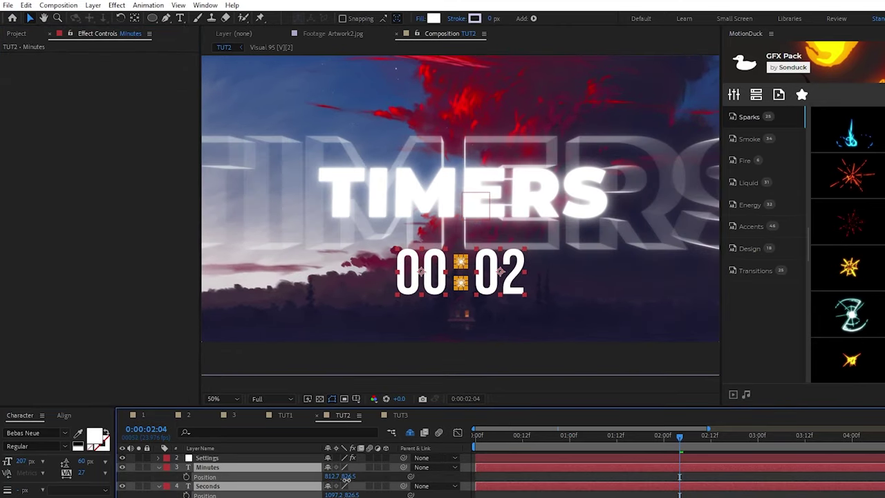
key("u")
Step: Draw a horizontal line with no fill and a 5 px stroke beneath the timer, and centre it horizontally in the composition
left_click(165, 19)
left_click(336, 18)
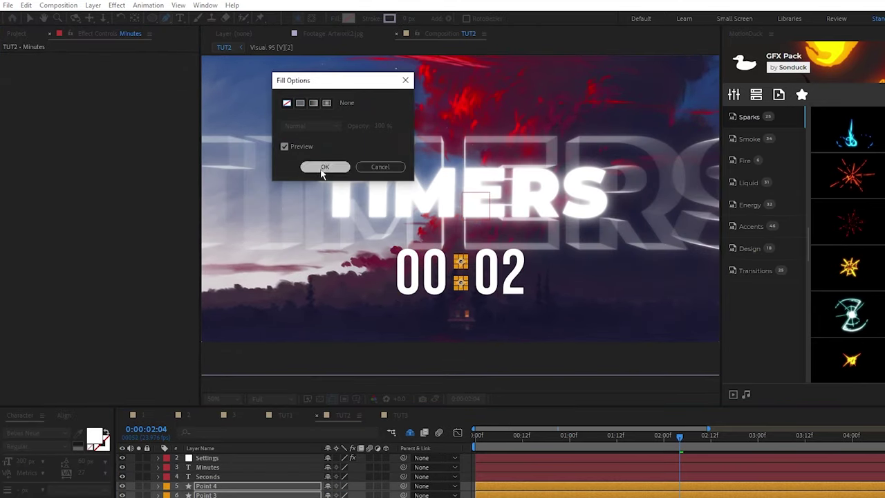
left_click(325, 165)
left_click(371, 18)
left_click(325, 166)
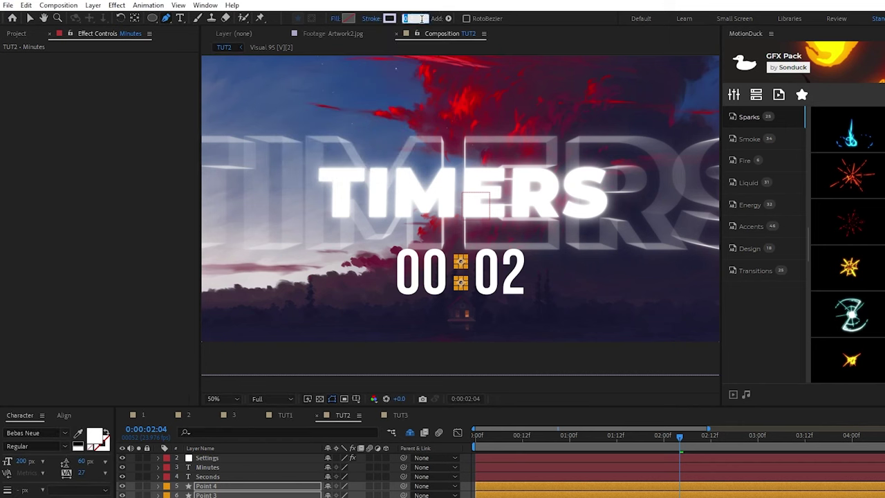
key("F2")
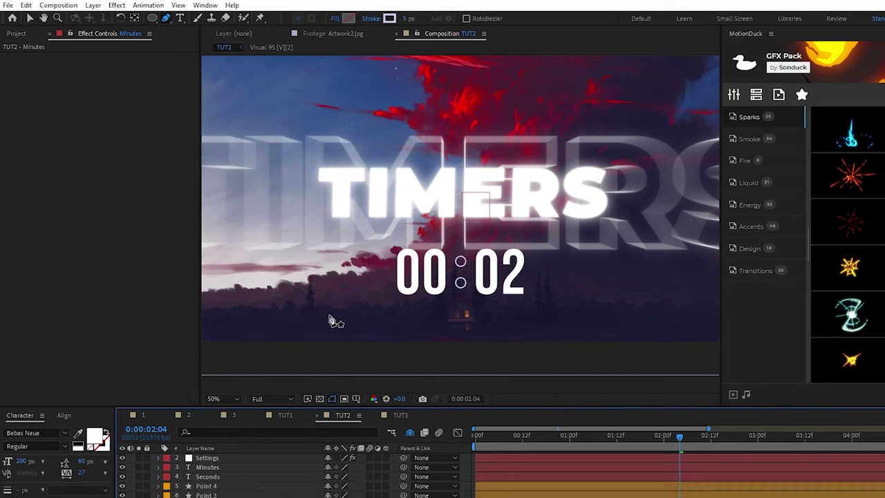
left_click(329, 315)
left_click(577, 315)
left_click(64, 415)
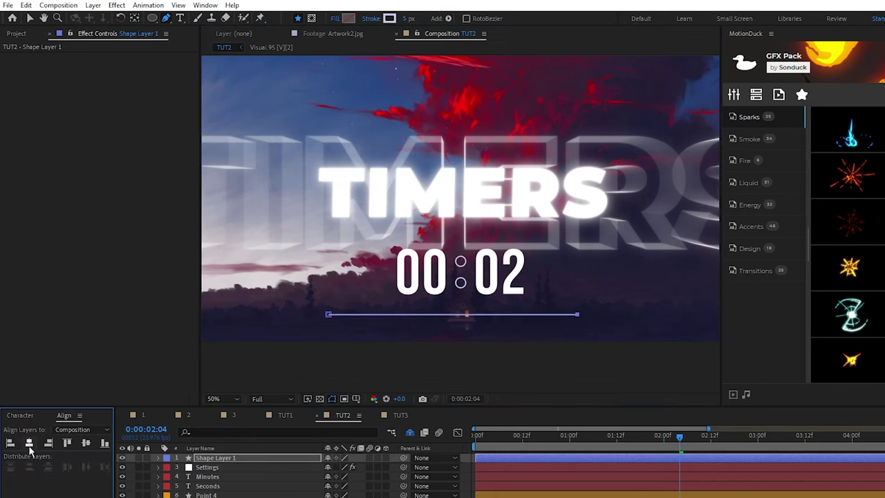
left_click(29, 443)
Step: Duplicate the line's shape layer and move both line layers below the Settings layer in the stacking order
left_click(213, 460)
key("ctrl+d")
left_click(216, 470, "shift")
left_click_drag(217, 470, 219, 482)
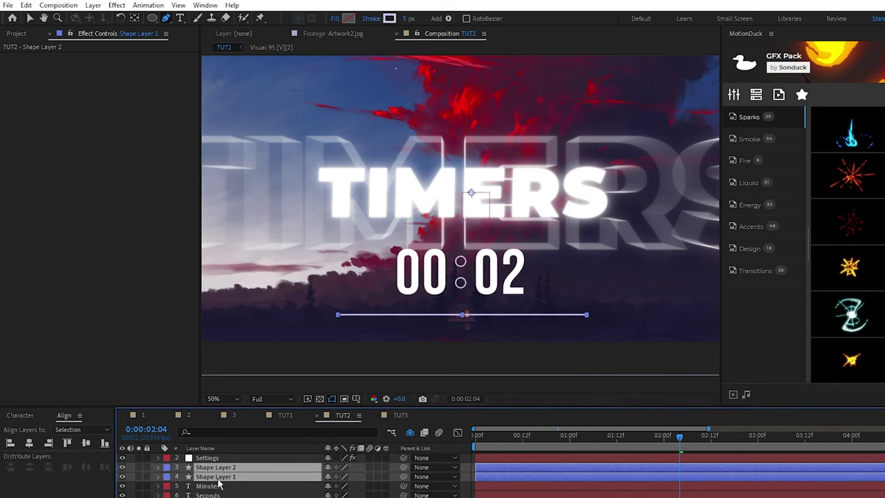
Step: Give the duplicated line, Shape Layer 2, a 35 px stroke in red E24444
left_click(227, 469)
left_click_drag(404, 22, 423, 20)
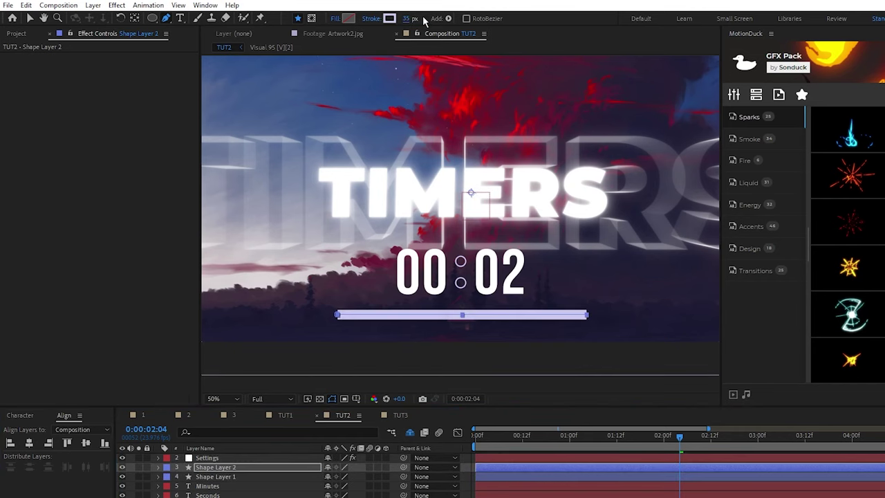
left_click(390, 19)
left_click_drag(100, 276, 111, 256)
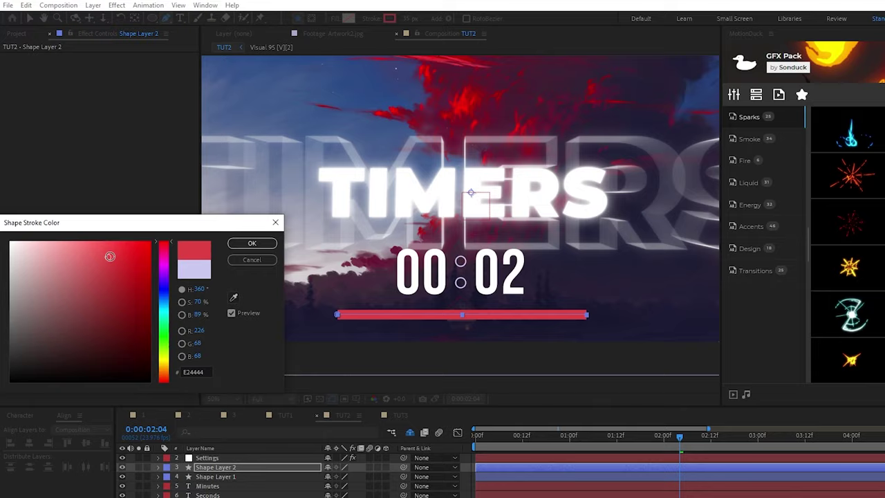
key("Return")
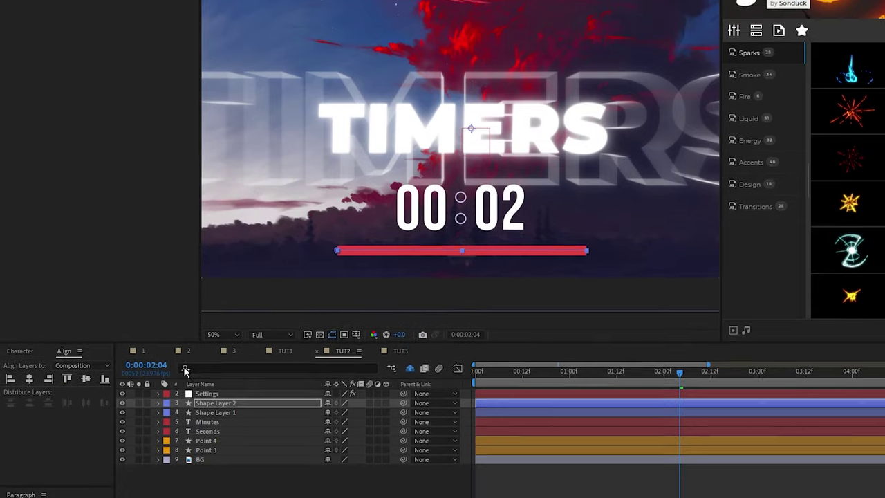
Step: Set the Line Cap of Shape Layer 2's stroke to Round Cap
left_click(160, 401)
left_click(167, 392)
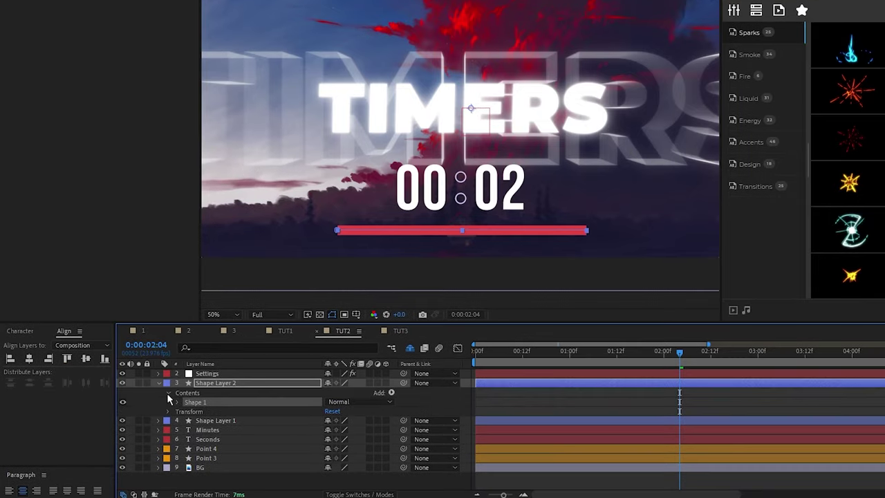
left_click(176, 403)
left_click(187, 419)
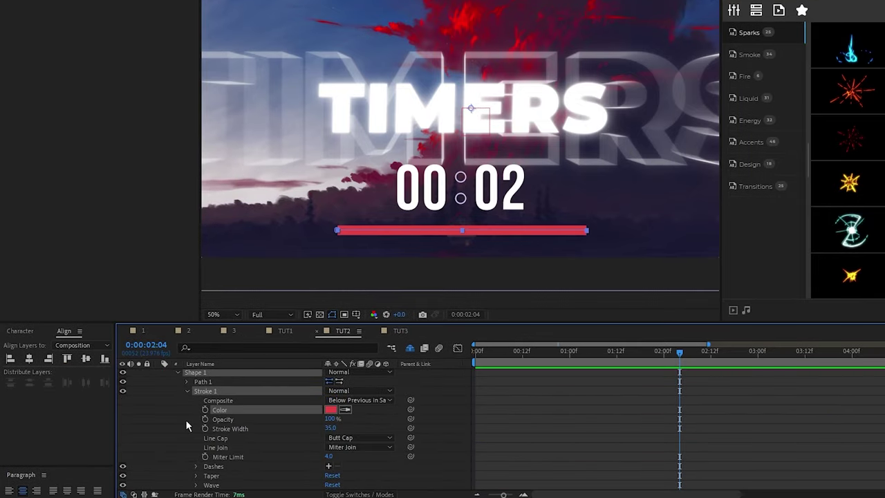
left_click(345, 439)
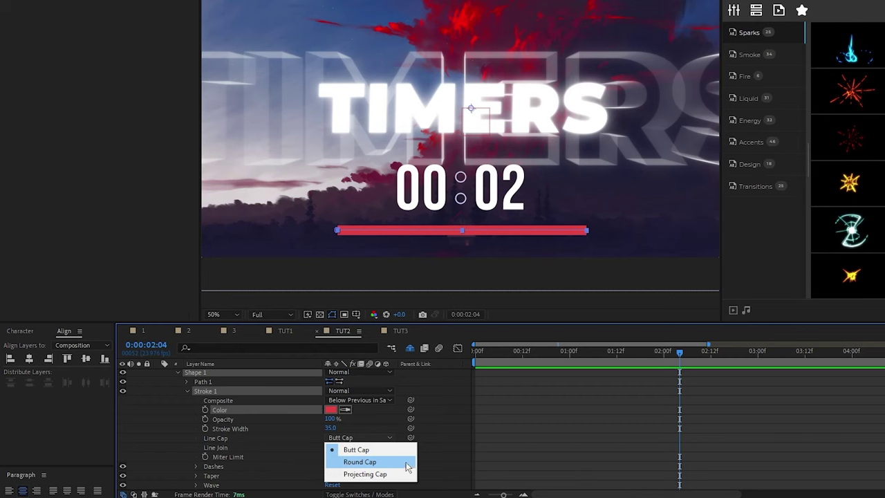
left_click(407, 468)
Step: Add Trim Paths to Shape Layer 2 and drive End with a bar-width expression using Settings' Speed Animation, Seconds, Minutes and Reverse controls
scroll(317, 425, "up", 2)
left_click(391, 391)
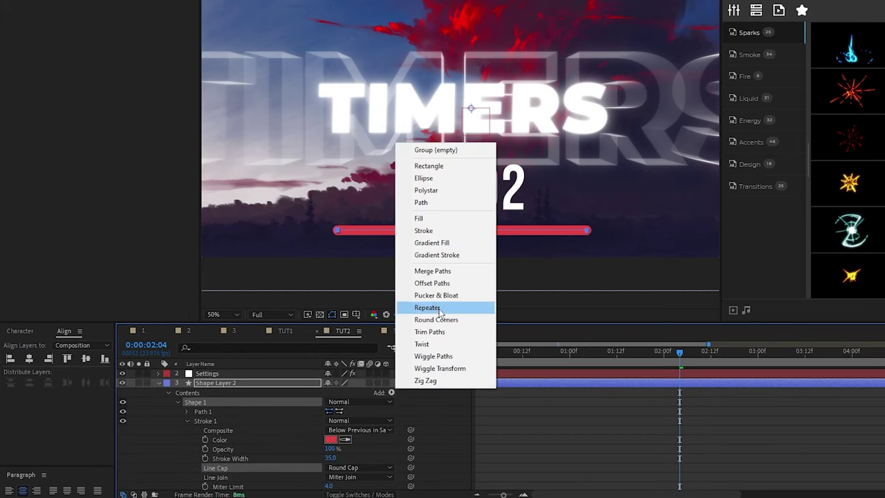
left_click(430, 331)
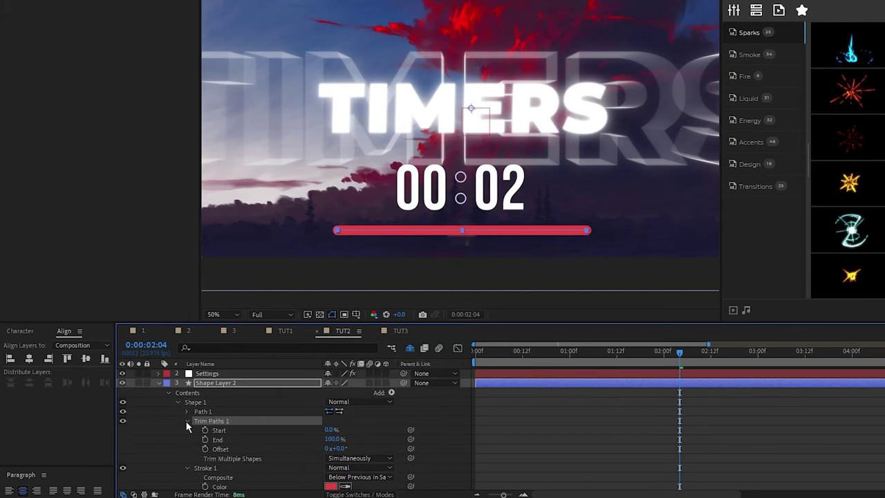
left_click(205, 439, "alt")
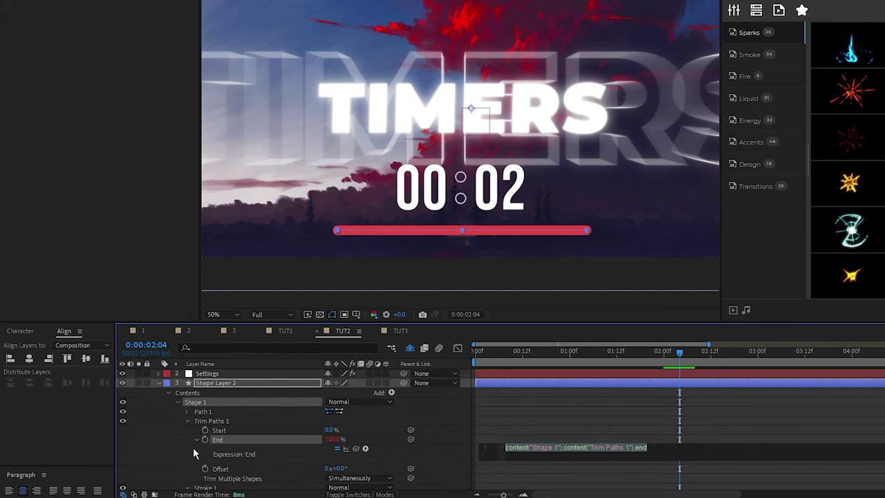
type("rateOfSpeed=thisComp.layer(\"Settings\").effect(\"Speed Animation\")(1); duration=(thisComp.layer(\"Settings\").effect(\"Seconds\")(1))+(thisComp.layer(\"Settings\").effect(\"Minutes\")(1)*60); if (thisComp.layer(\"Settings\").effect(\"Reverse\")(1)==0){barWidth = linear(time*rateOfSpeed, 0, duration-1, 100, 0)} else {barWidth = linear((time-1)*rateOfSpeed, 0, duration, 0, 100)}")
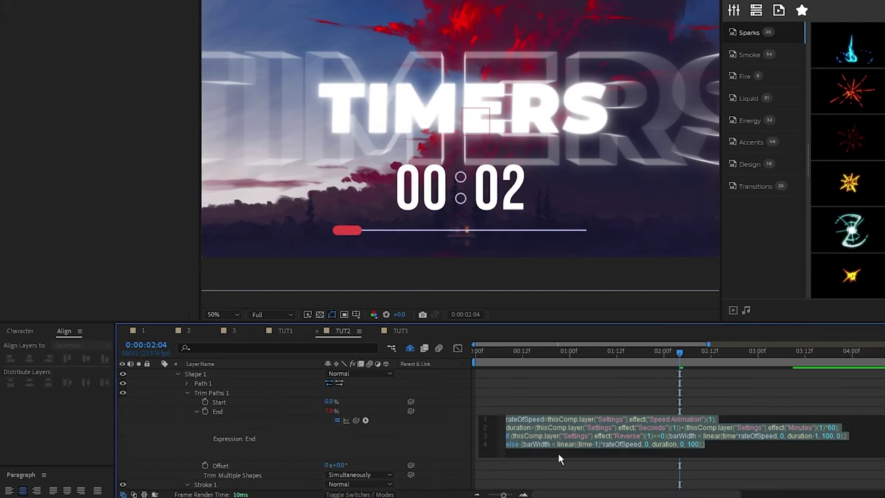
left_click(465, 379)
scroll(465, 378, "up", 1)
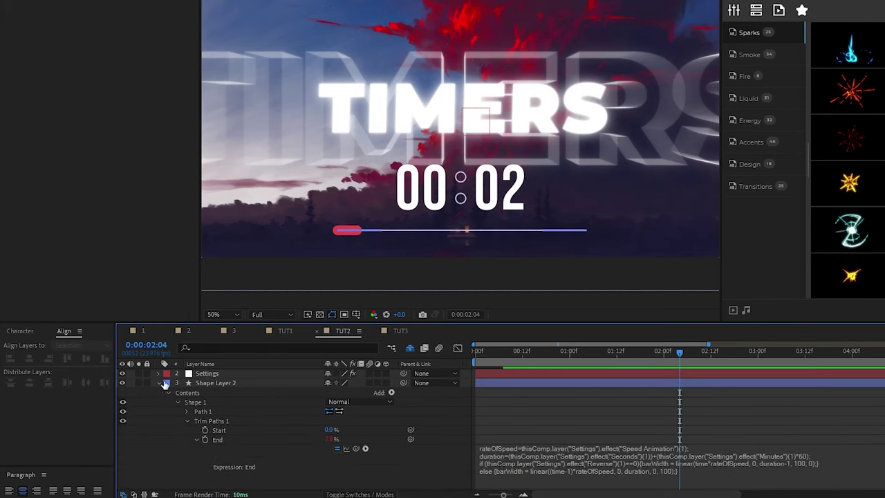
Step: Collapse Shape Layer 2, select the Settings layer, and preview the countdown with its progress bar
left_click(160, 382)
left_click(211, 374)
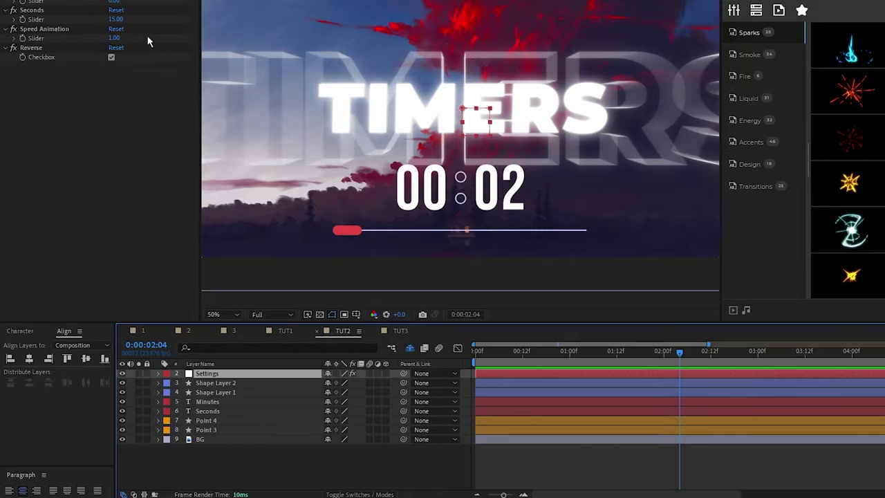
key("space")
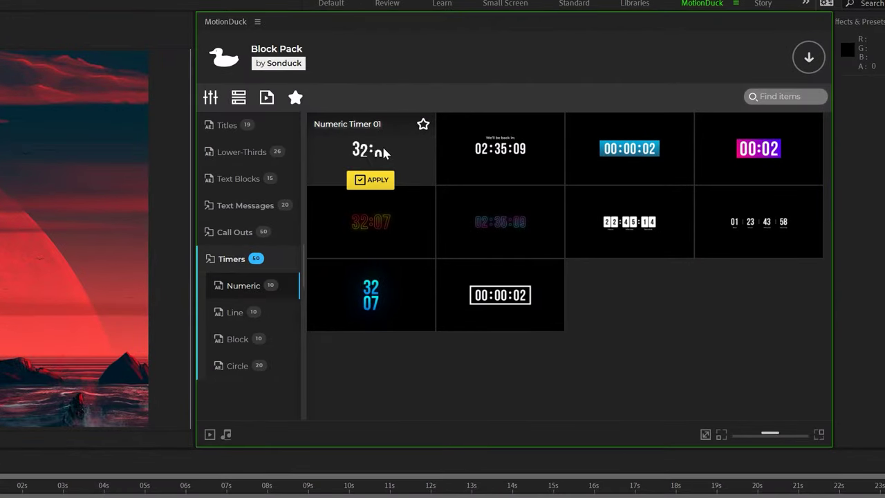
Step: Browse the Line, Block and Circle timer categories of the Block Pack in MotionDuck
left_click(237, 313)
left_click(238, 338)
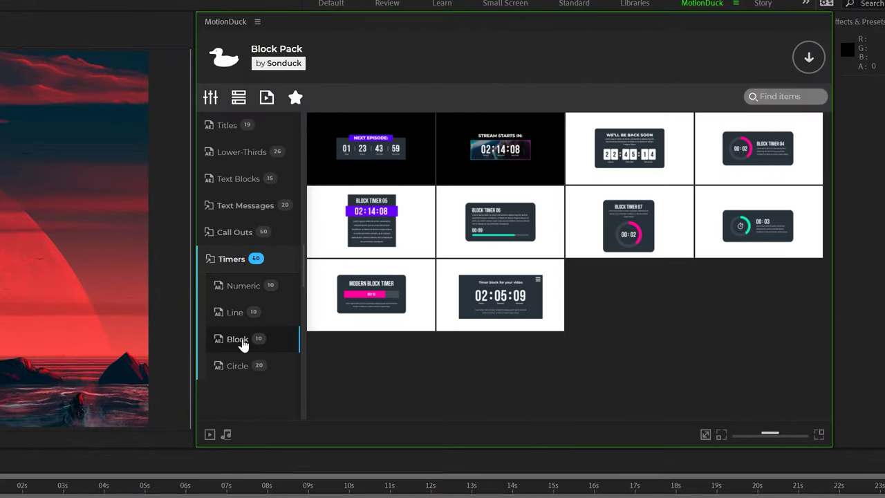
left_click(237, 368)
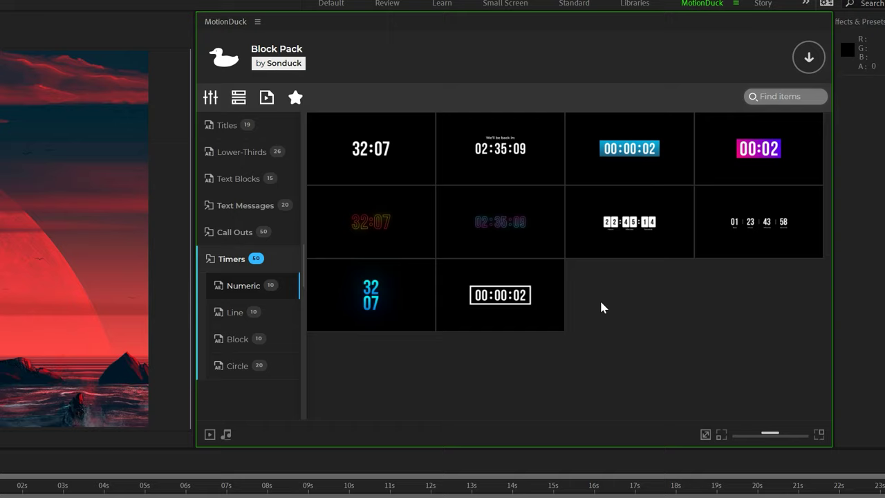
Step: Apply the Numeric Timer 02 preset, change its title to STARTING IN, and choose a new colour in its Settings controls
mouse_move(488, 156)
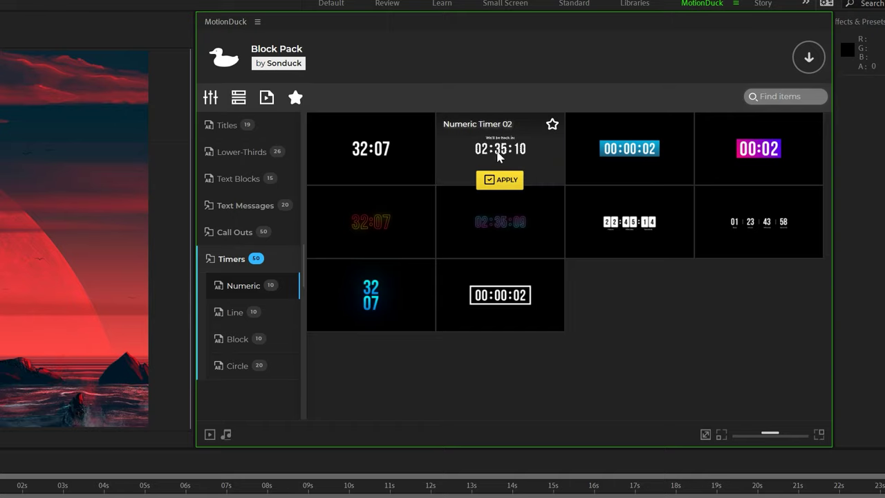
left_click(499, 180)
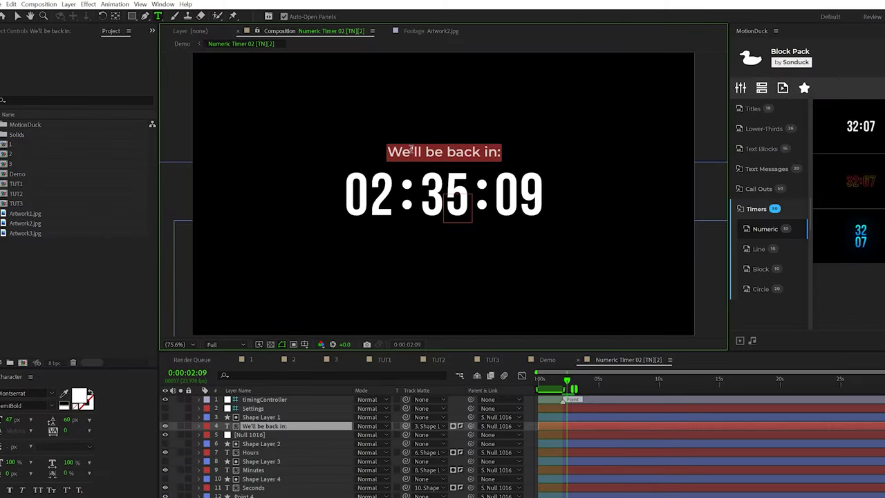
type("STARTING IN")
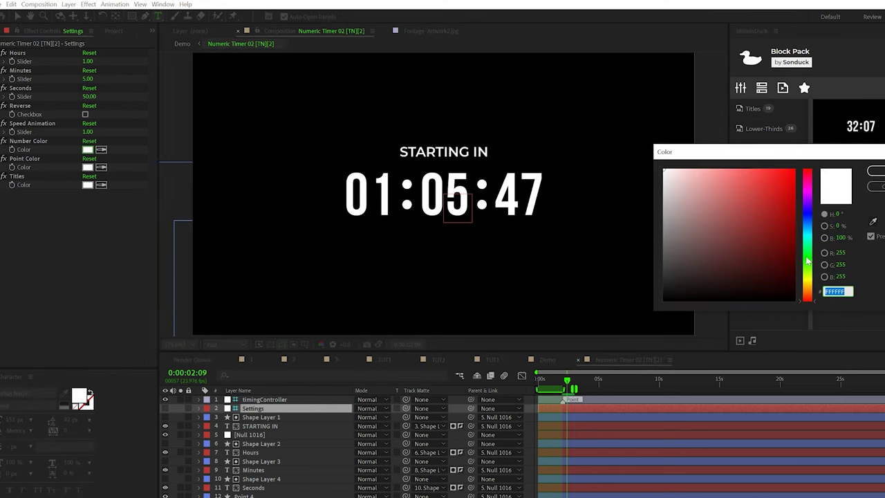
left_click(777, 178)
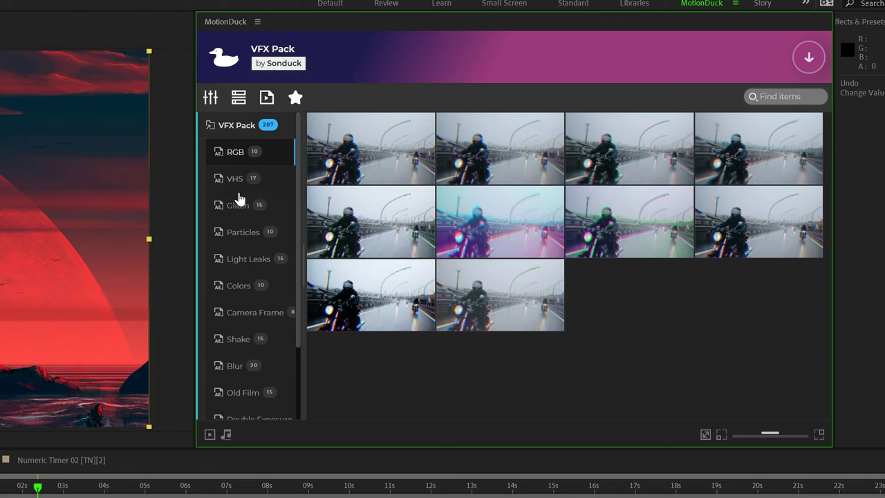
Step: Apply the Particles 09 and Shake 01 presets from the VFX Pack to the red artwork composition
left_click(239, 232)
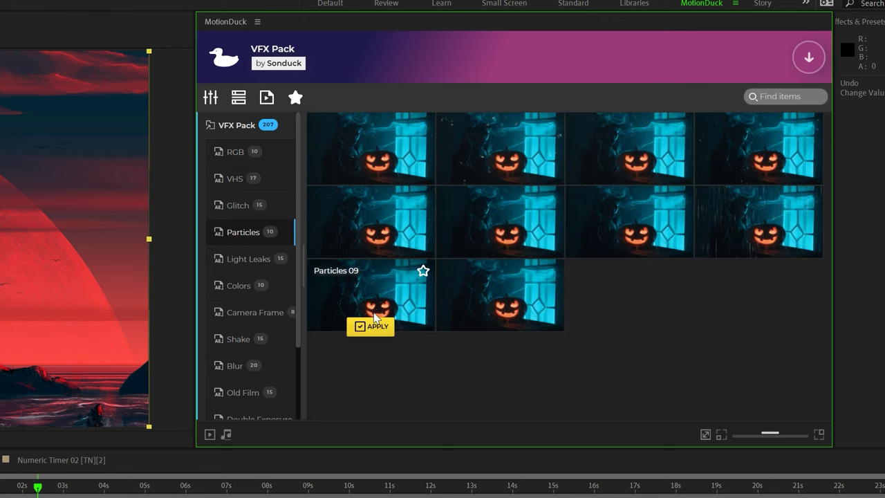
left_click(367, 325)
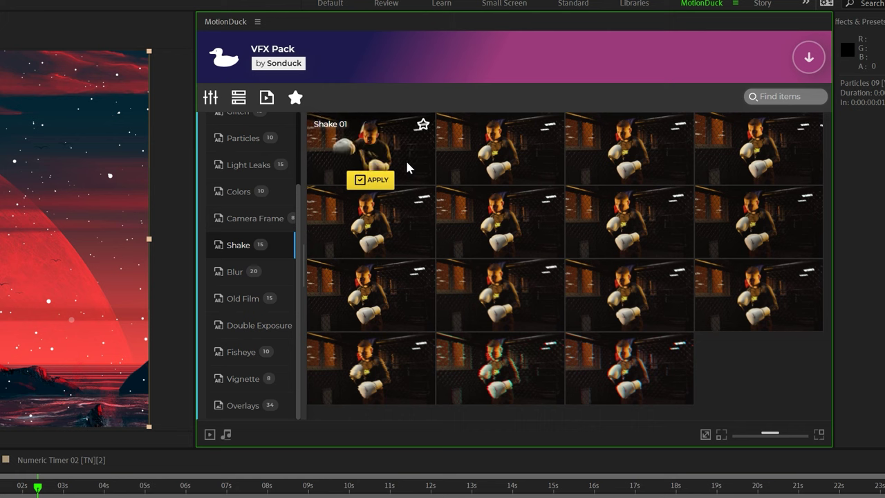
left_click(379, 181)
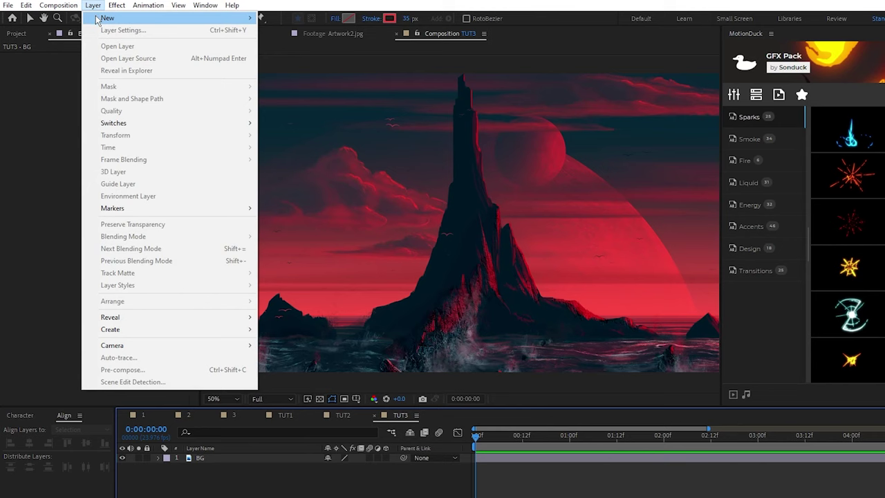
Step: Create a null object in the TUT3 composition and rename it Settings
mouse_move(107, 18)
left_click(290, 67)
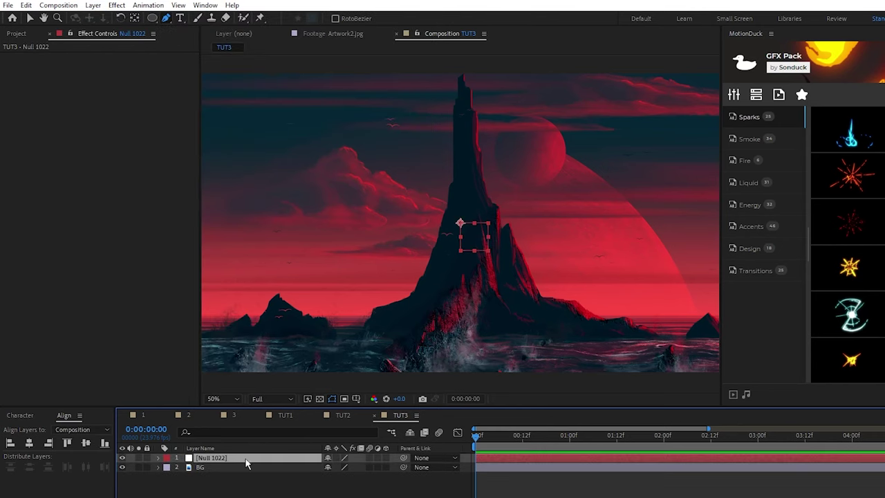
key("Return")
type("Settings")
key("Return")
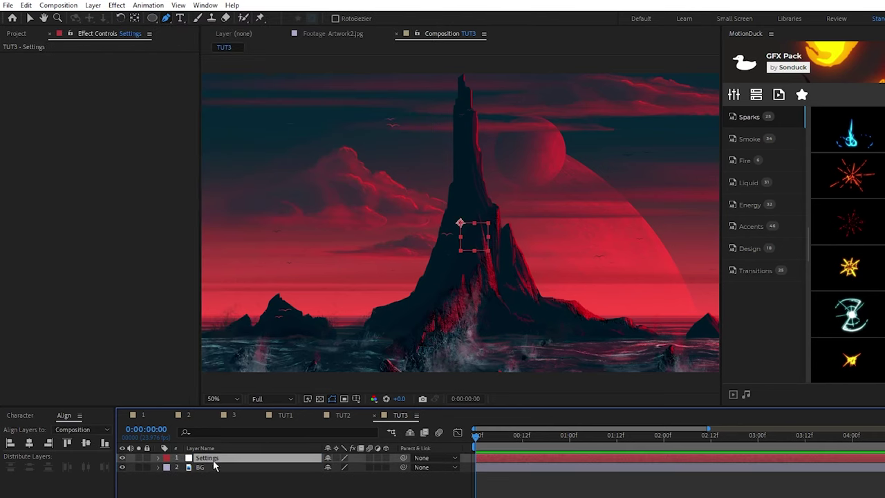
Step: Add a Slider Control effect to the Settings null
left_click(116, 5)
mouse_move(188, 157)
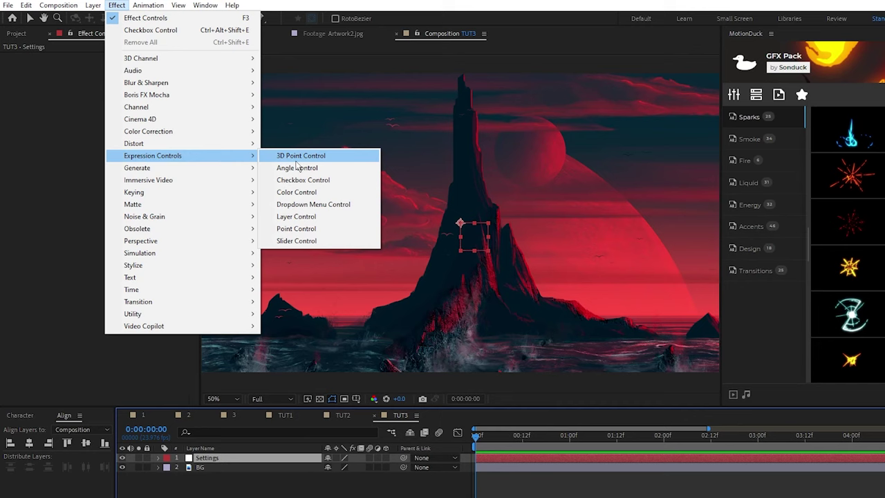
left_click(337, 242)
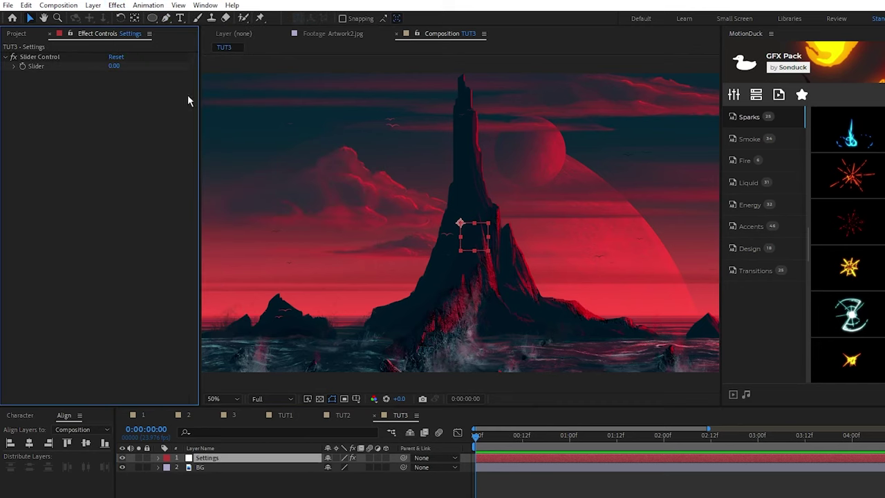
Step: Create a text layer reading 0 near the middle of the TUT3 composition
left_click(180, 17)
left_click(410, 214)
type("0")
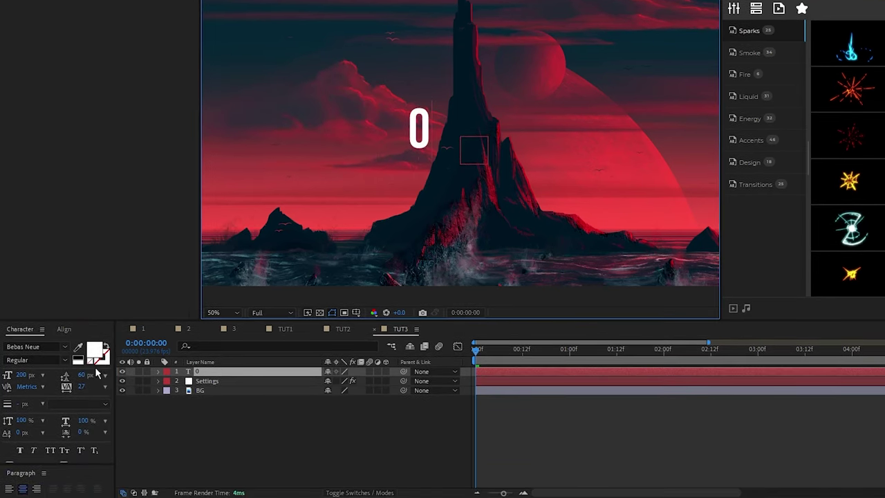
Step: Center the 0 text layer horizontally and vertically in the composition
left_click(63, 414)
left_click(29, 442)
left_click(86, 442)
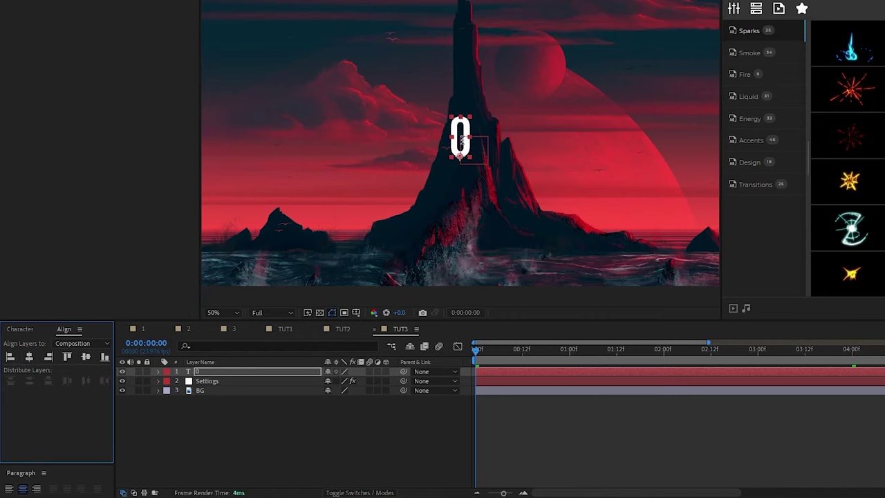
Step: Add an expression to the 0 layer's Source Text beginning Math.round(thisComp.layer("Settings"))
left_click(158, 372)
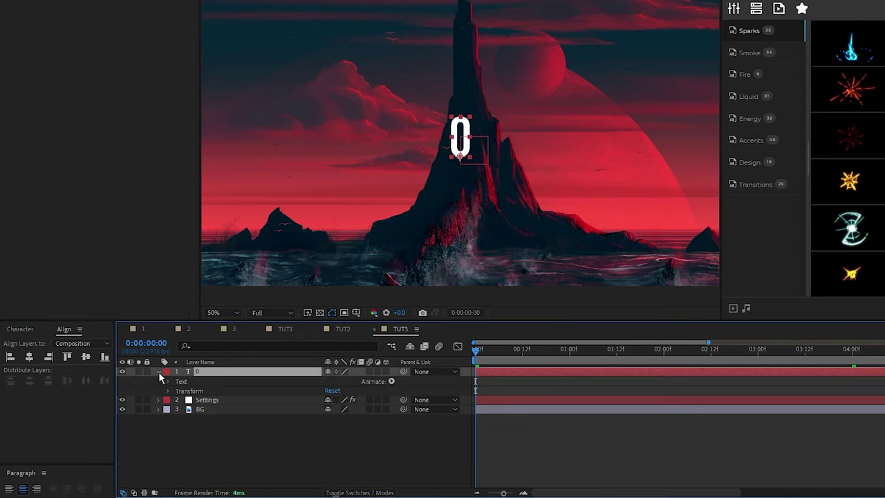
left_click(166, 382)
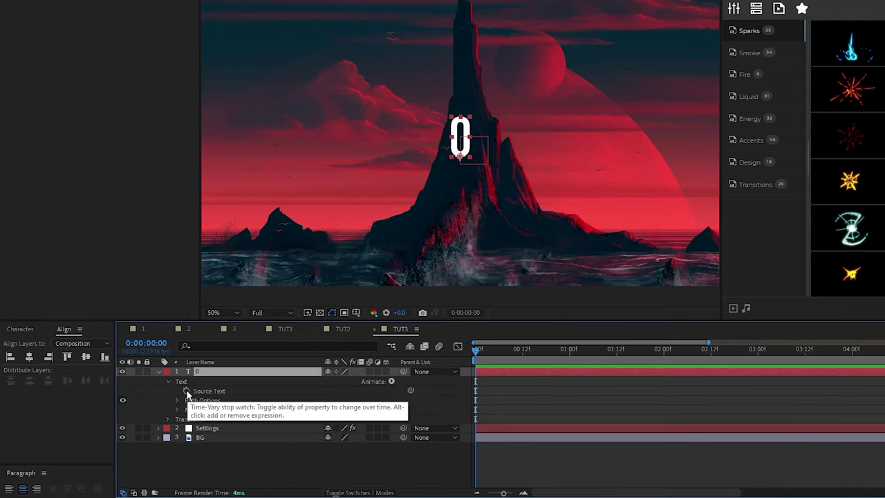
left_click(186, 390, "alt")
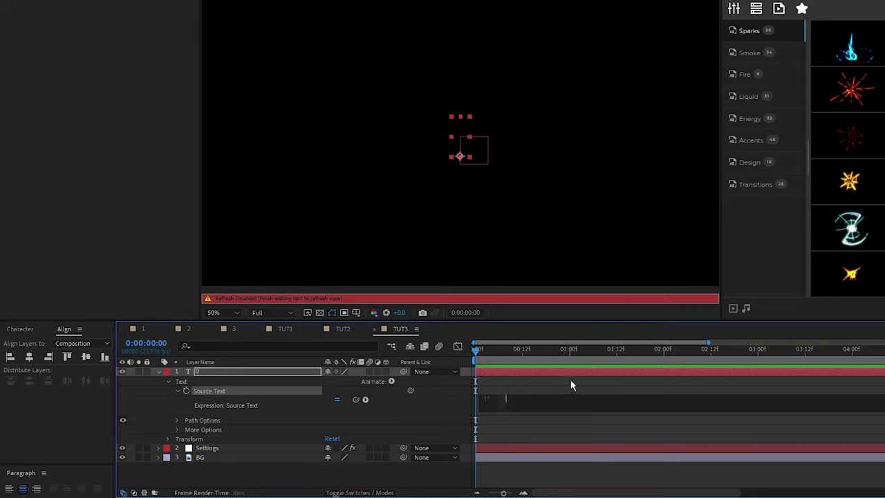
type("Math.round")
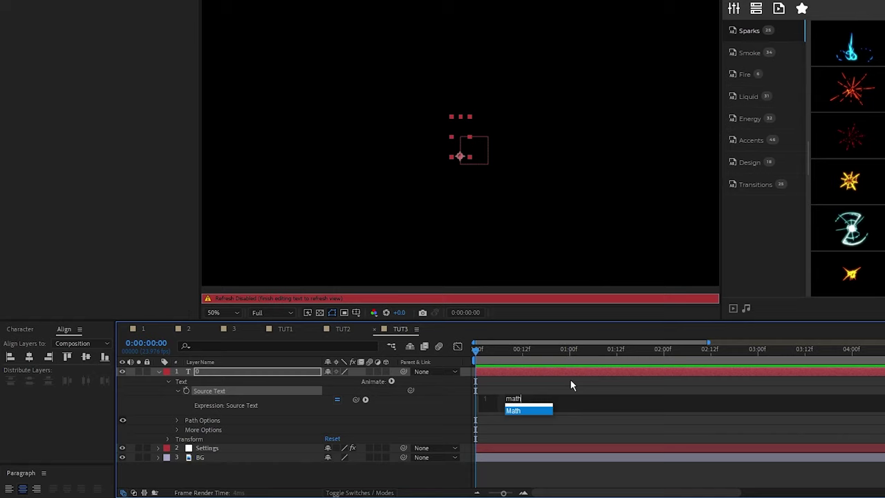
key("Return")
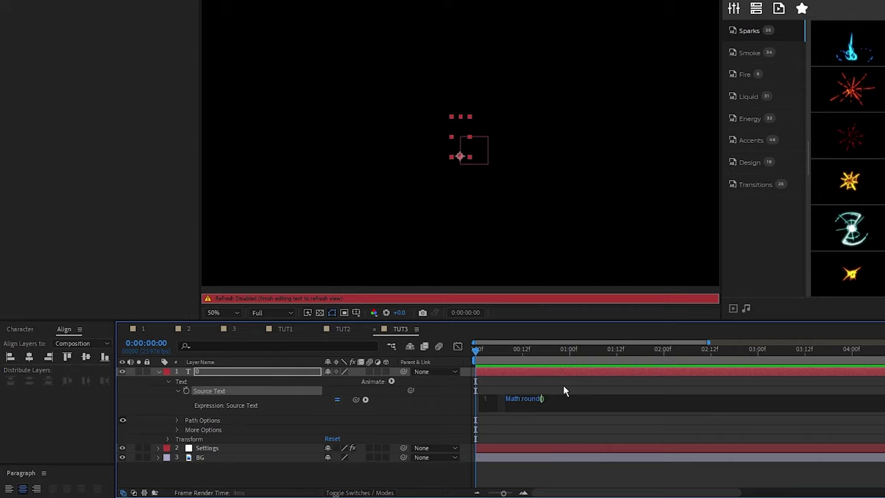
type("thisComp")
key("Return")
type(".layer()")
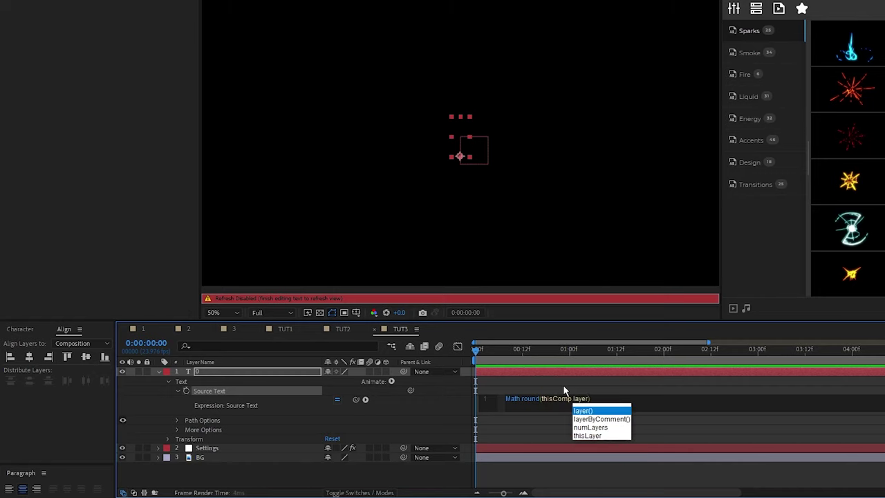
key("Return")
type("\"")
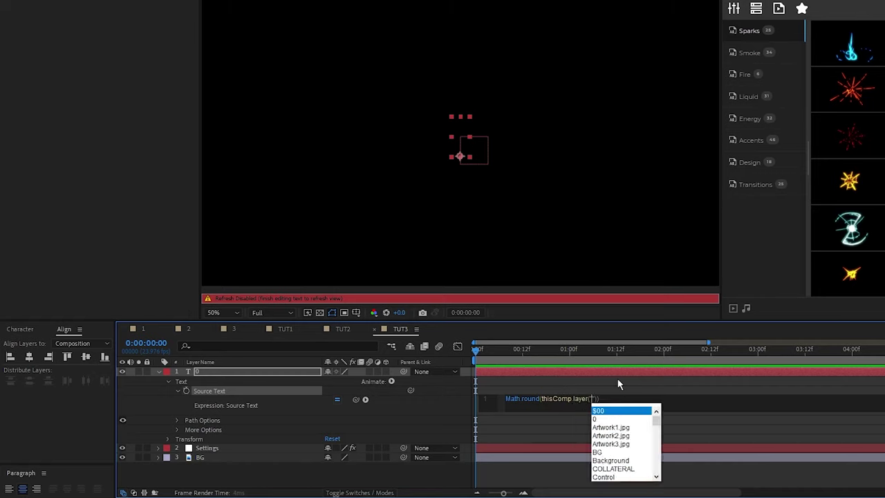
type("Settings")
key("Return")
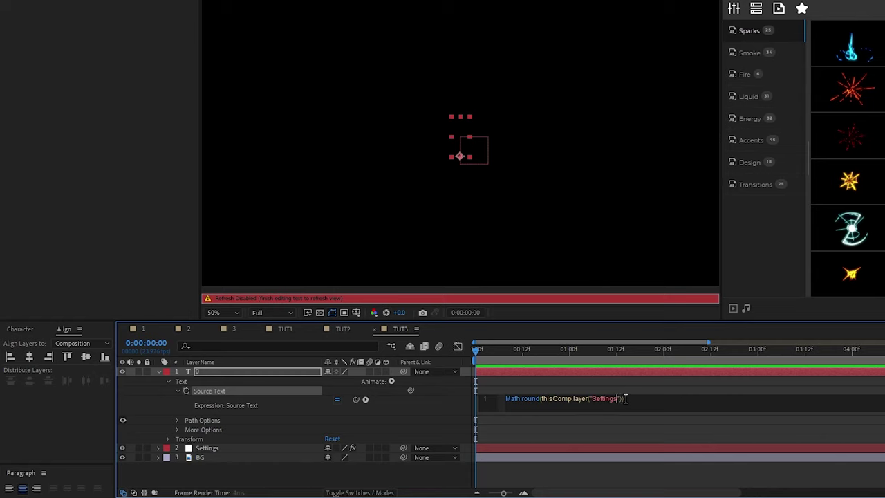
Step: Complete the Source Text expression as Math.round(thisComp.layer("Settings").effect("Slider Control")("Slider")) and check the slider names on the Settings null
type(".effect()")
key("Return")
type("\"")
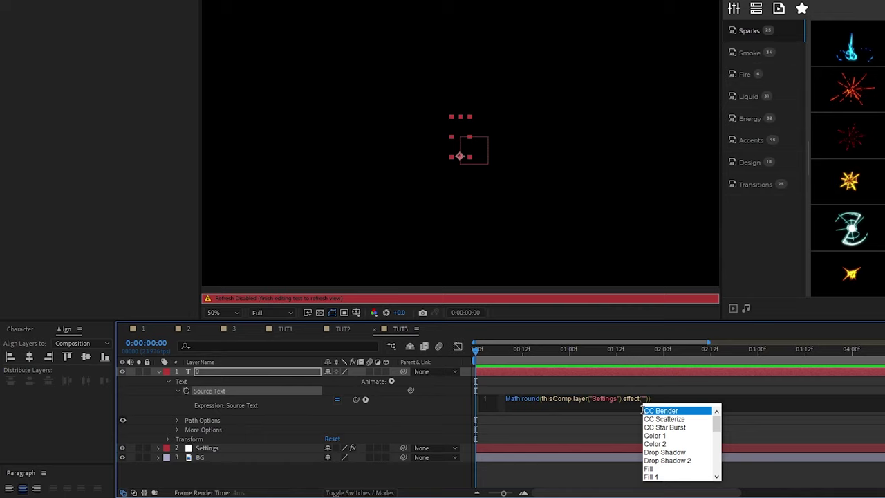
type("Slider")
key("Return")
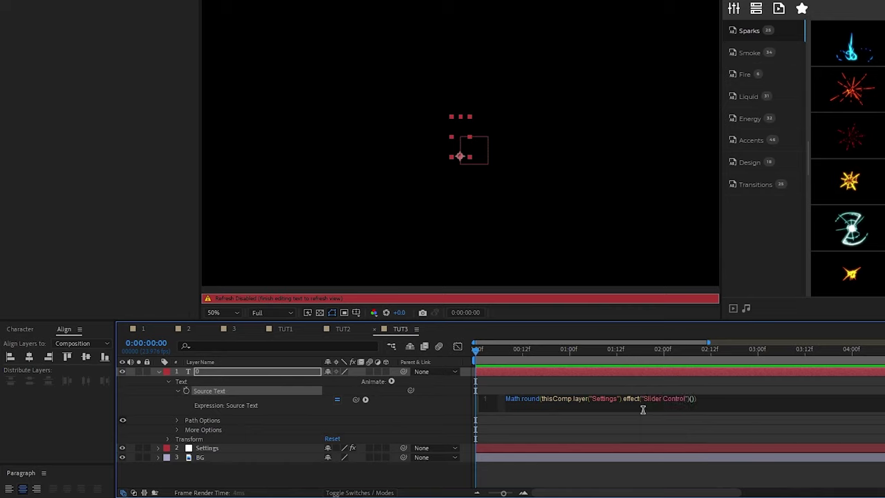
type("\"Sl")
key("Return")
left_click(221, 450)
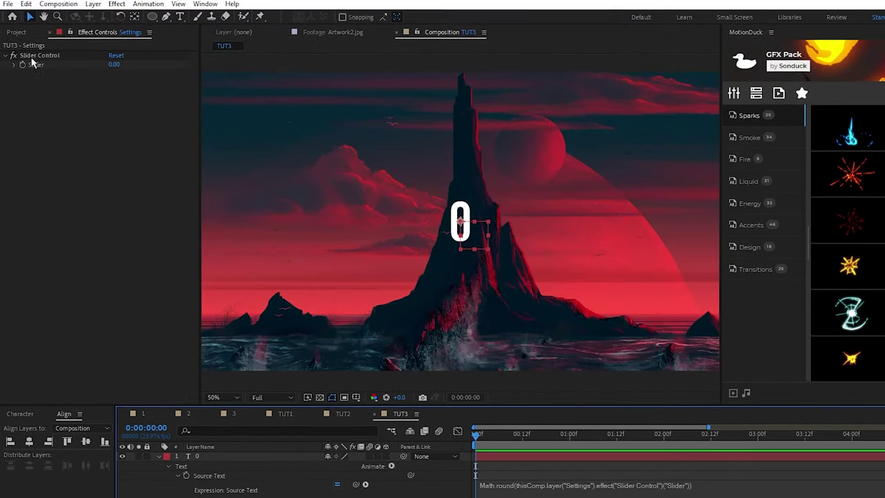
left_click(37, 68)
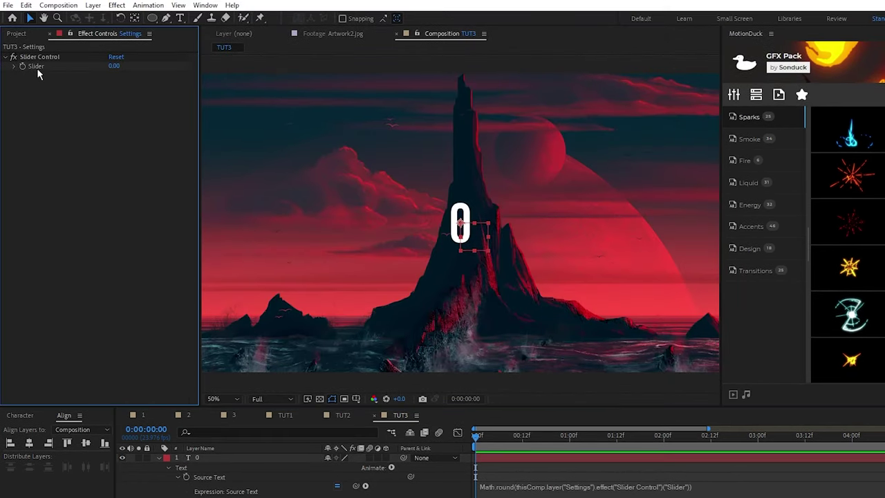
Step: Append + "%" to the Source Text expression and copy the whole expression
left_click(726, 486)
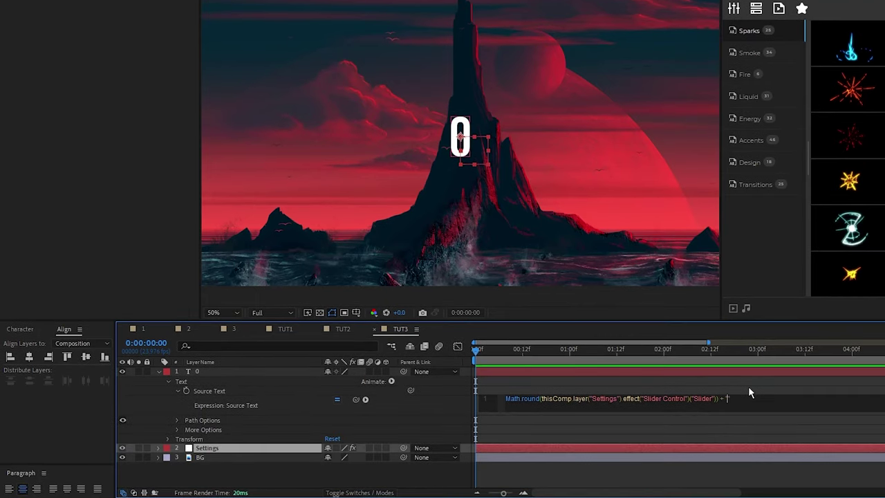
key("KP_Enter")
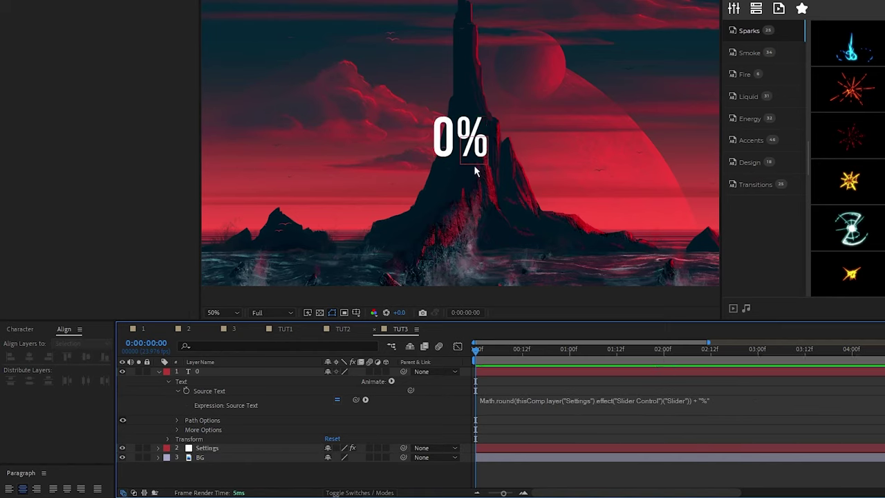
left_click(712, 405)
key("ctrl+c")
Step: Try "$" as the suffix in the Source Text expression and restore "%"
left_click(741, 402)
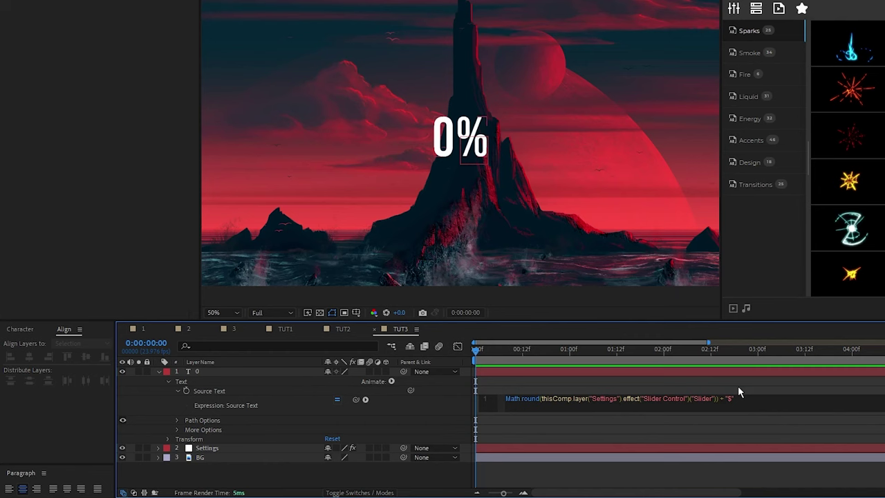
left_click(738, 392)
left_click(732, 401)
left_click(731, 401)
key("BackSpace")
type("%")
left_click(699, 383)
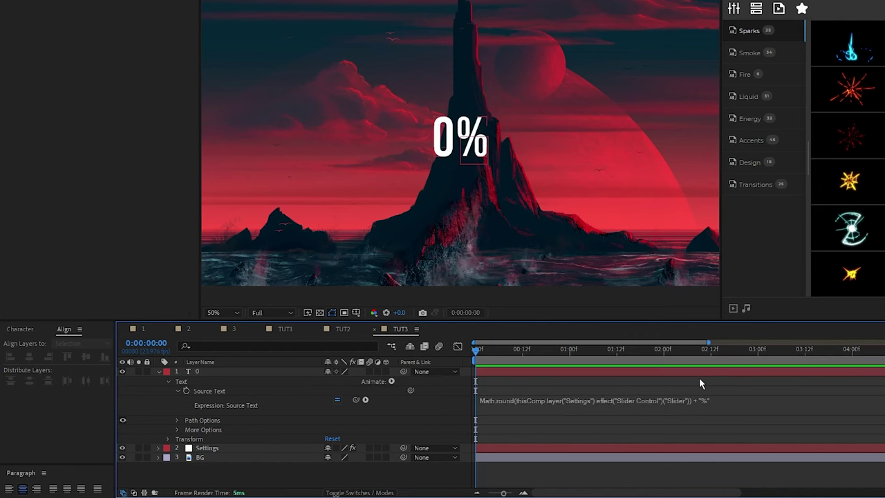
Step: Test the number by varying the Slider value on the Settings null and set it back to 0
left_click(220, 450)
left_click_drag(114, 64, 111, 89)
left_click(116, 64)
type("00")
left_click(119, 184)
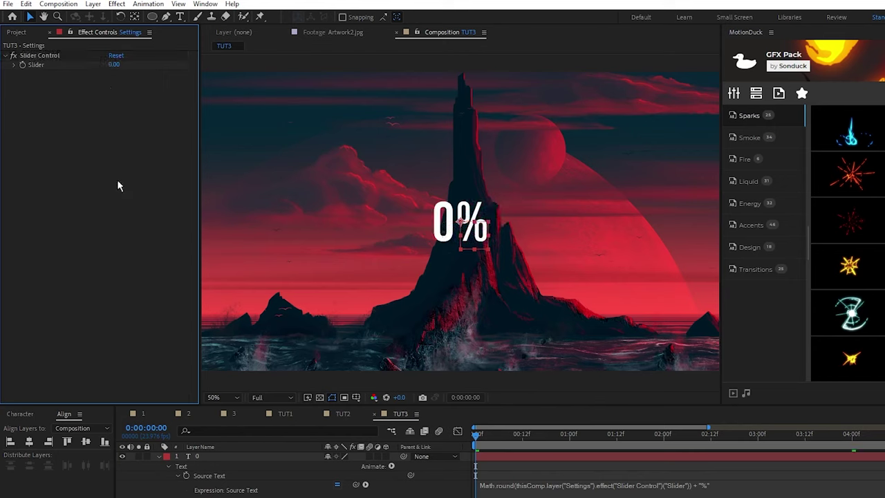
Step: Move the Settings layer to the top of the layer stack, collapse the text layer and deselect everything
left_click_drag(206, 495, 198, 456)
left_click(158, 465)
key("F2")
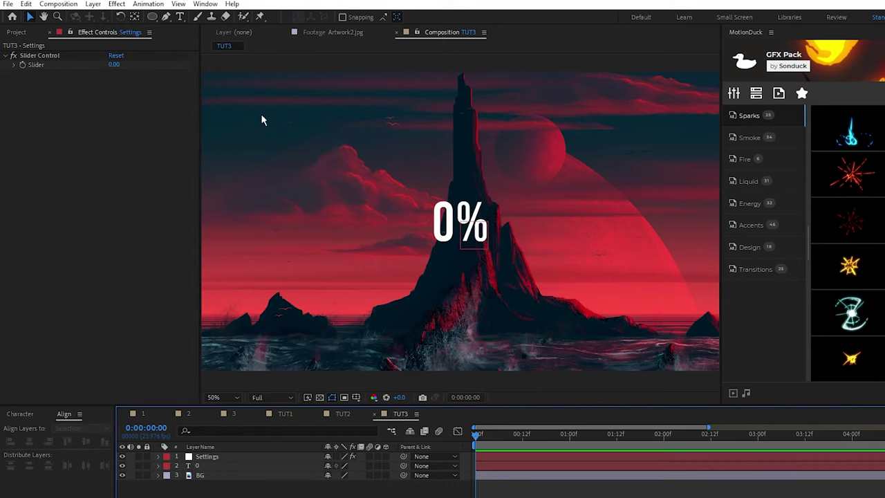
Step: Set up the Ellipse tool with no fill and a solid 70 px stroke in black (000000)
left_click(166, 16)
left_click(335, 17)
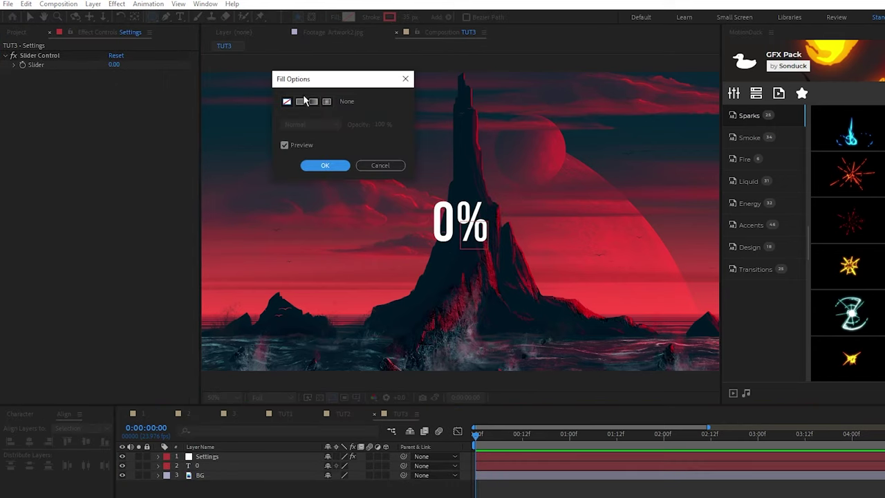
left_click(324, 165)
left_click(370, 18)
left_click(325, 165)
left_click(390, 17)
left_click_drag(83, 311, 0, 433)
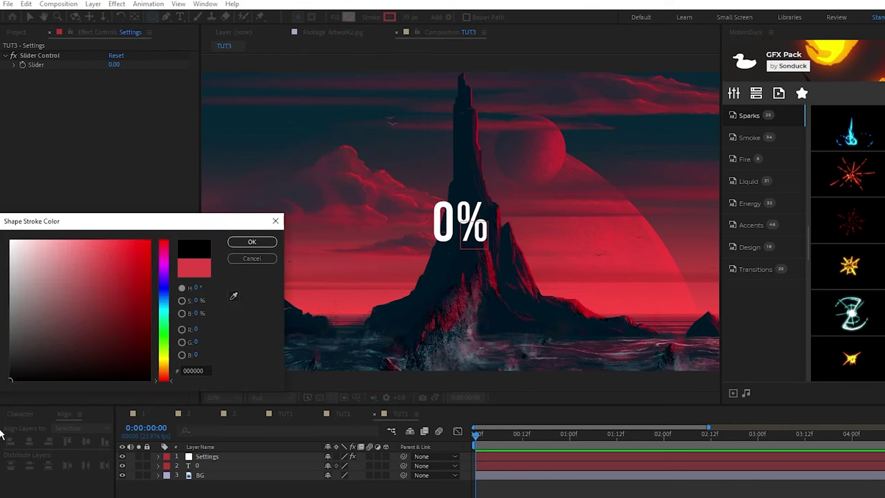
left_click(252, 241)
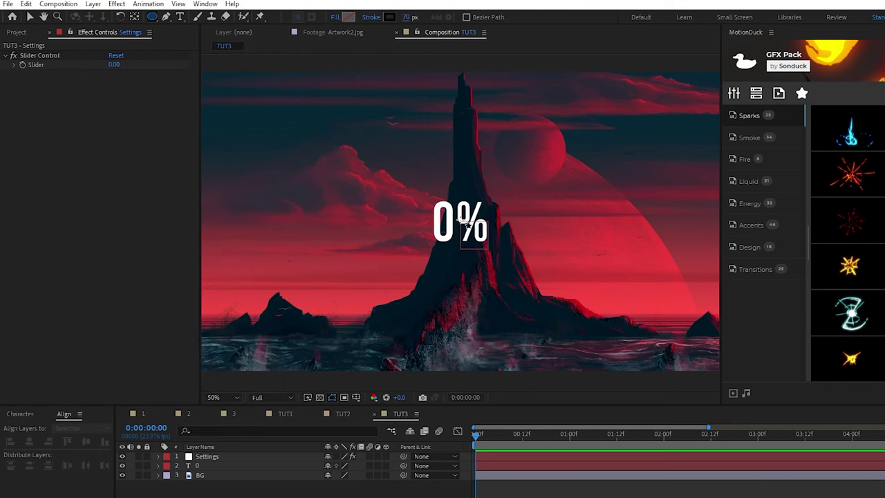
Step: Draw a circle centered around the percentage text and duplicate its shape layer
left_click_drag(460, 220, 507, 302)
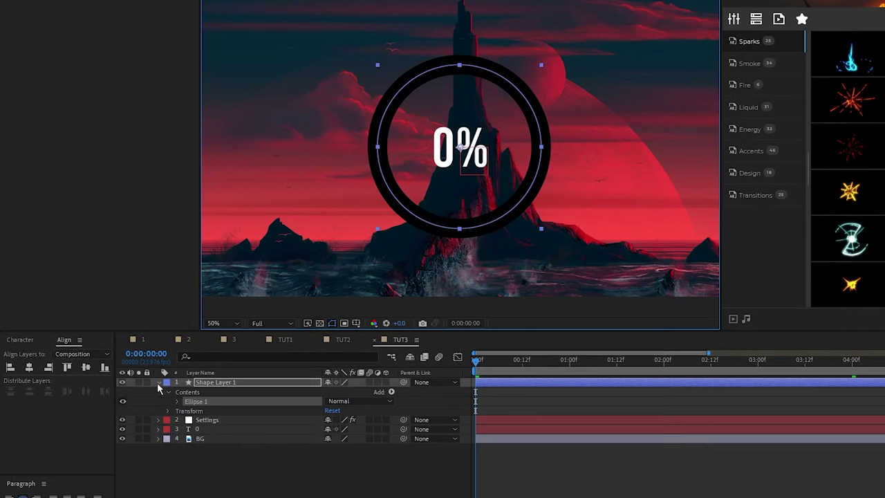
left_click(157, 457)
left_click(210, 457)
key("ctrl+d")
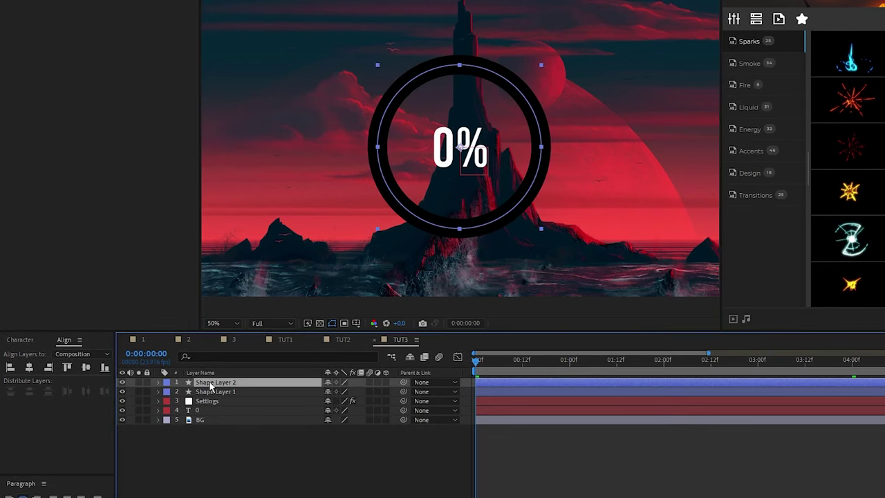
Step: Set the opacity of Shape Layer 1 to 40% and collapse the layer
left_click(216, 392)
type("t")
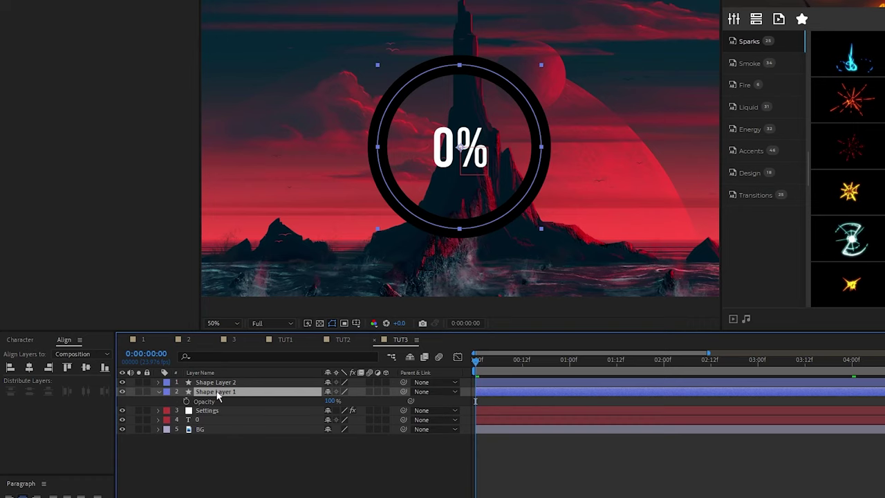
type("40")
key("Return")
left_click(163, 392)
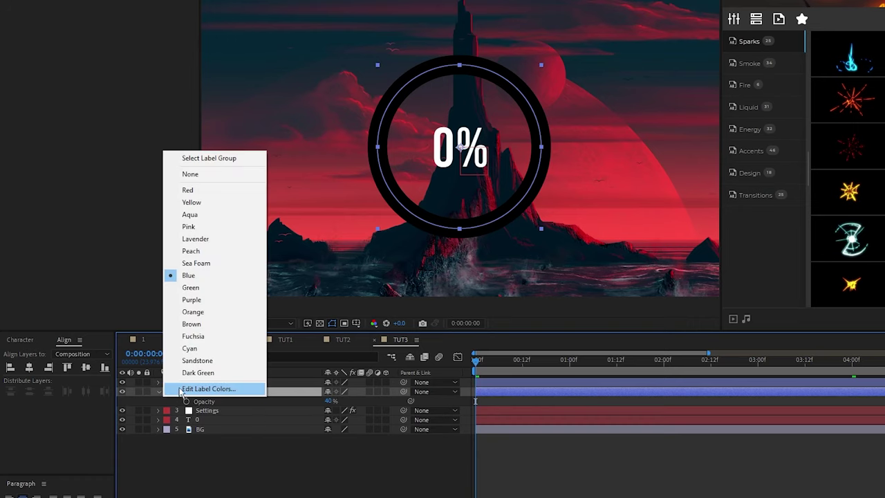
left_click(155, 383)
left_click(158, 392)
Step: Set the line cap of Stroke 1 in Shape Layer 2 to Round Cap
left_click(158, 382)
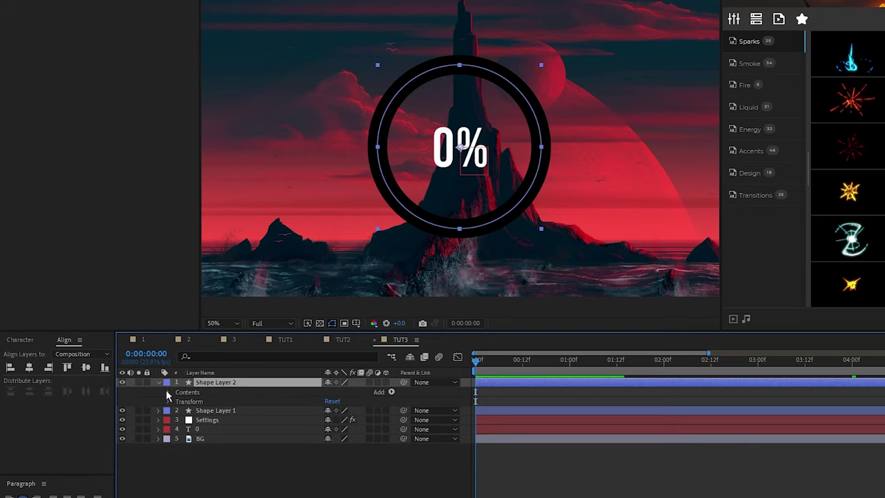
left_click(167, 392)
left_click(177, 401)
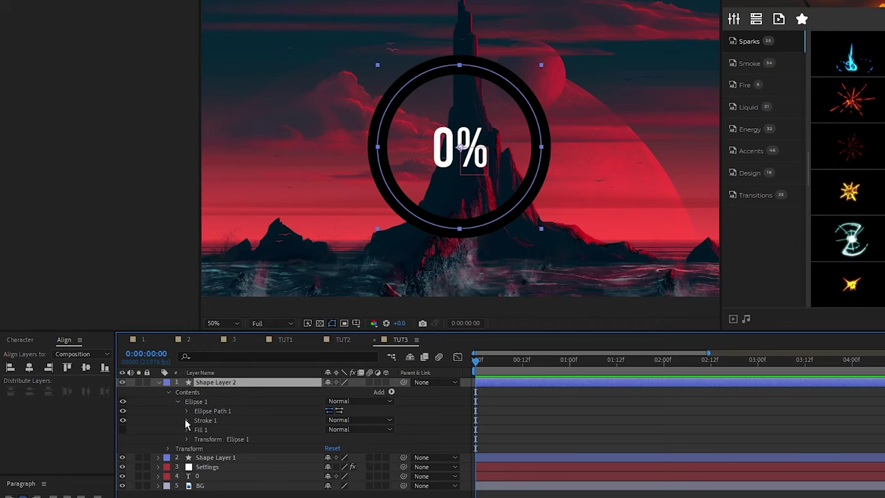
left_click(185, 420)
left_click(360, 446)
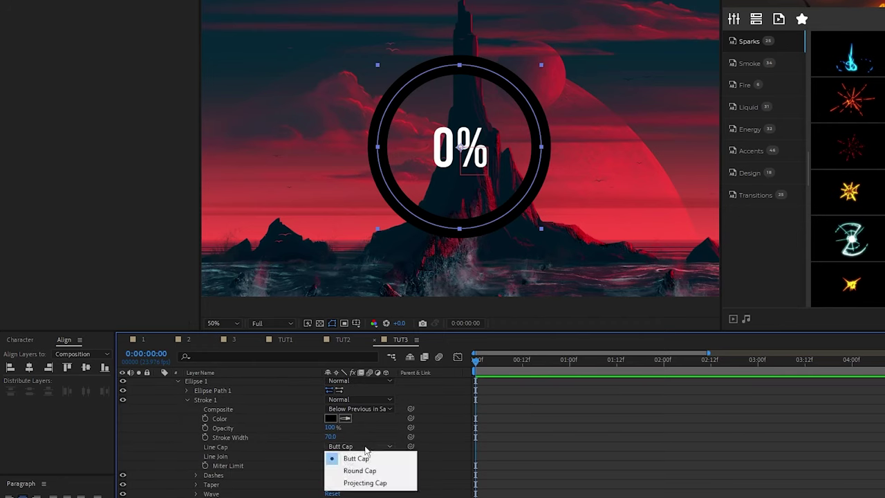
left_click(345, 467)
Step: Add Trim Paths to the ellipse in Shape Layer 2 and move the Settings layer to the top of the stack
left_click(391, 393)
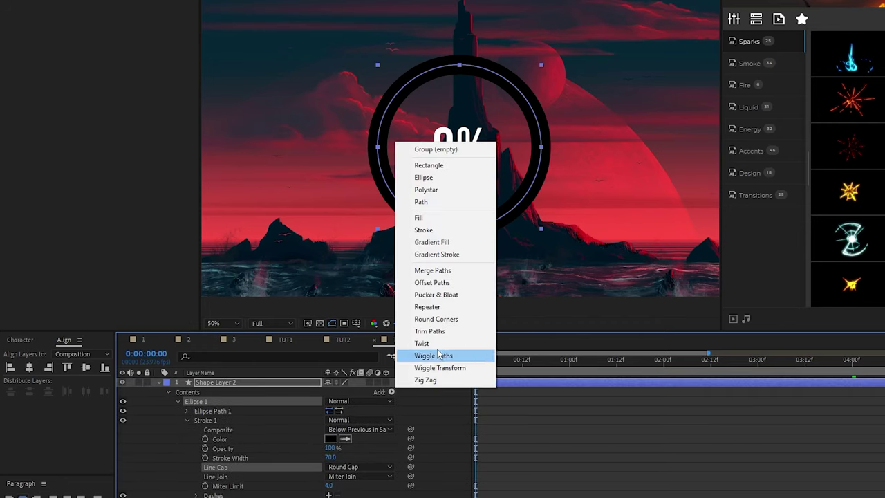
left_click(434, 342)
left_click(187, 429)
left_click(186, 420)
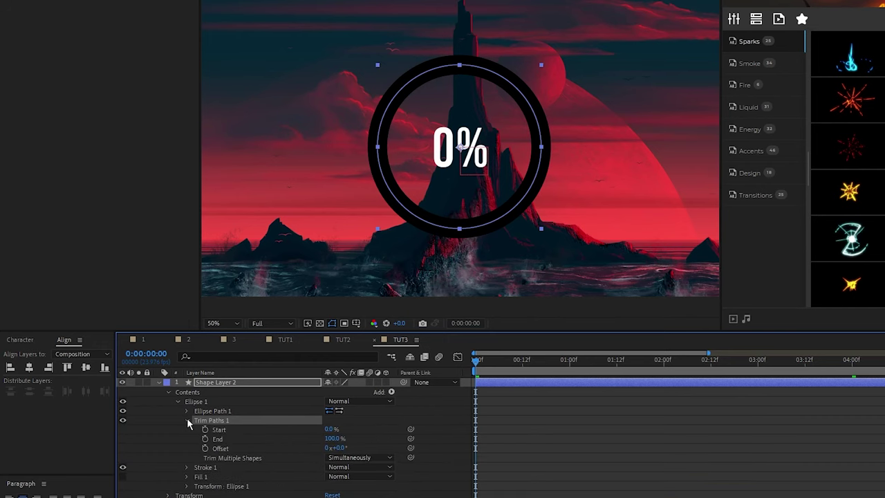
scroll(166, 470, "down", 2)
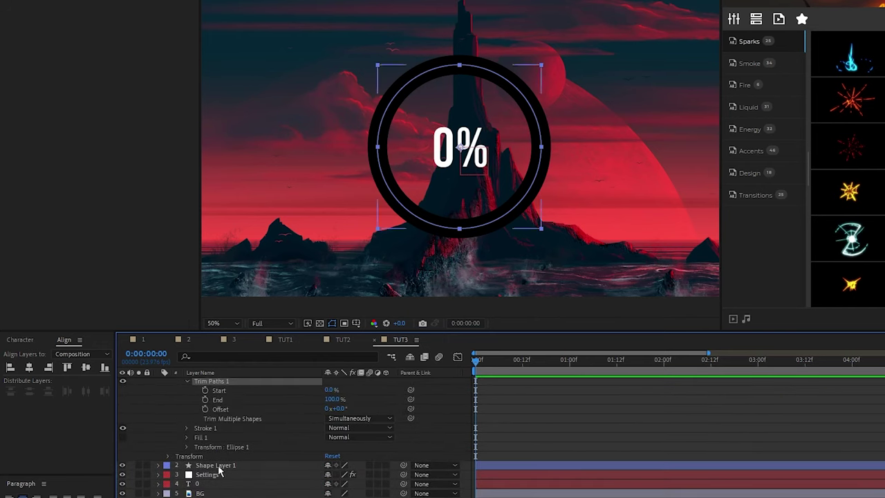
left_click_drag(217, 474, 223, 379)
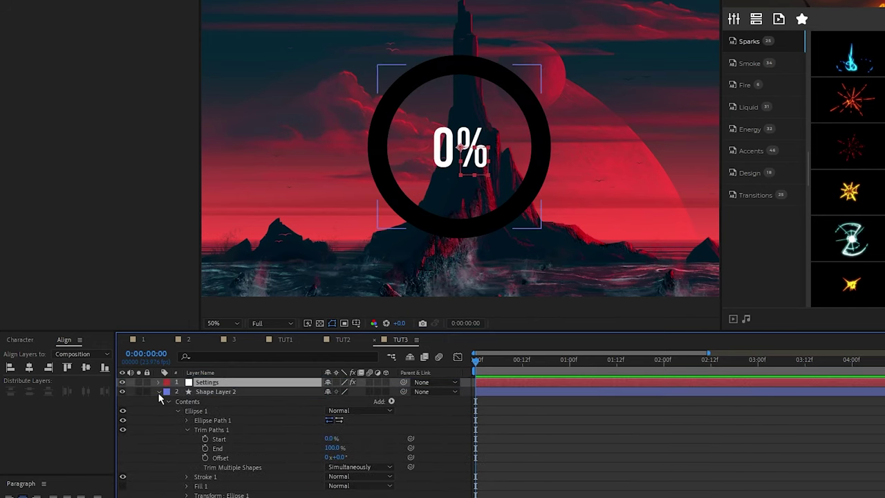
Step: Give the Trim Paths End of Shape Layer 2 the copied slider expression without + "%" and collapse the layer
left_click(205, 448, "alt")
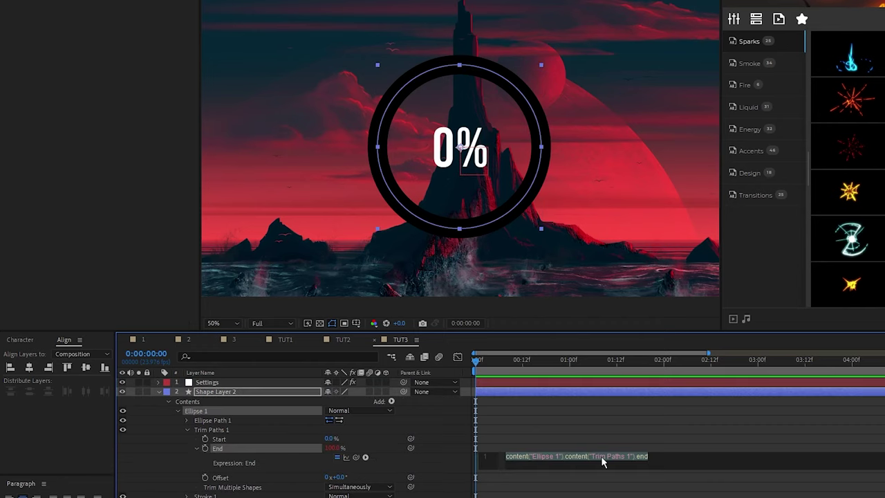
key("ctrl+v")
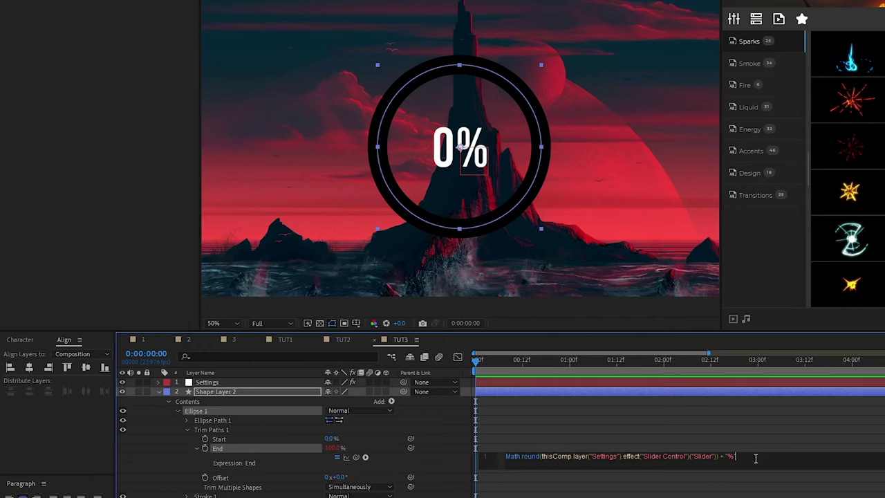
left_click(728, 437)
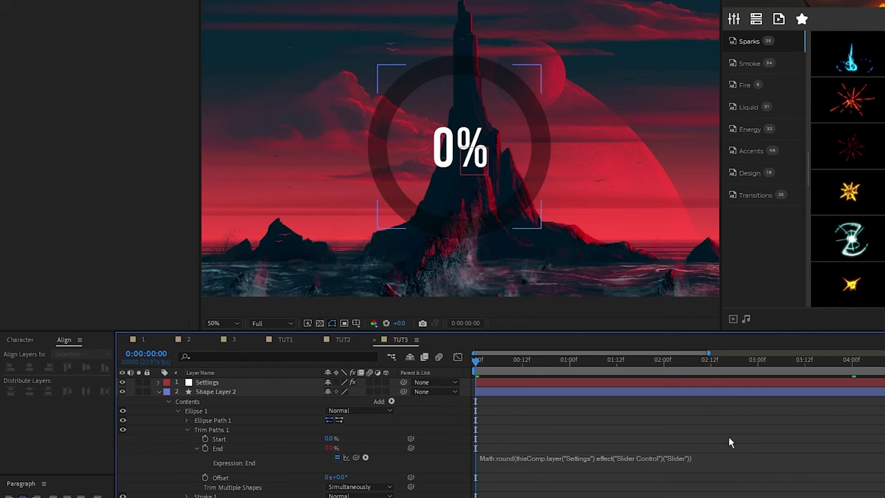
left_click(158, 391)
Step: Test the progress ring by raising the Settings null's Slider to about 45 and undo the change
left_click(215, 382)
left_click_drag(113, 57, 135, 76)
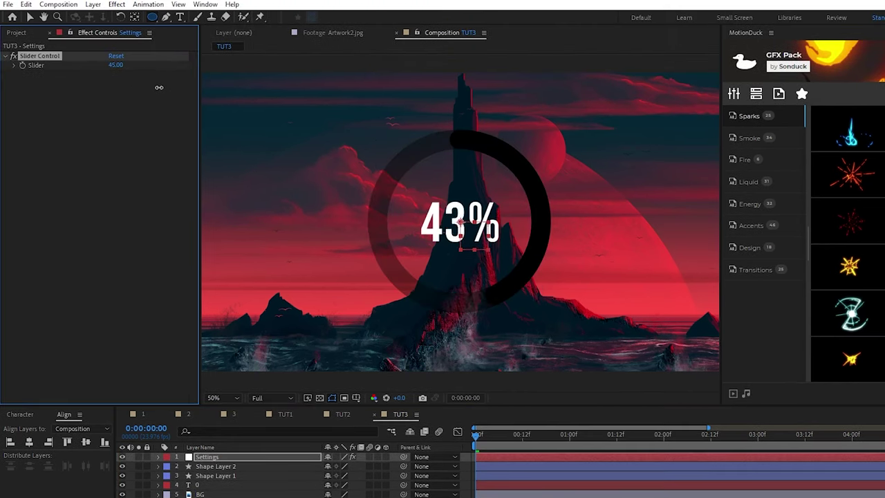
key("ctrl+z")
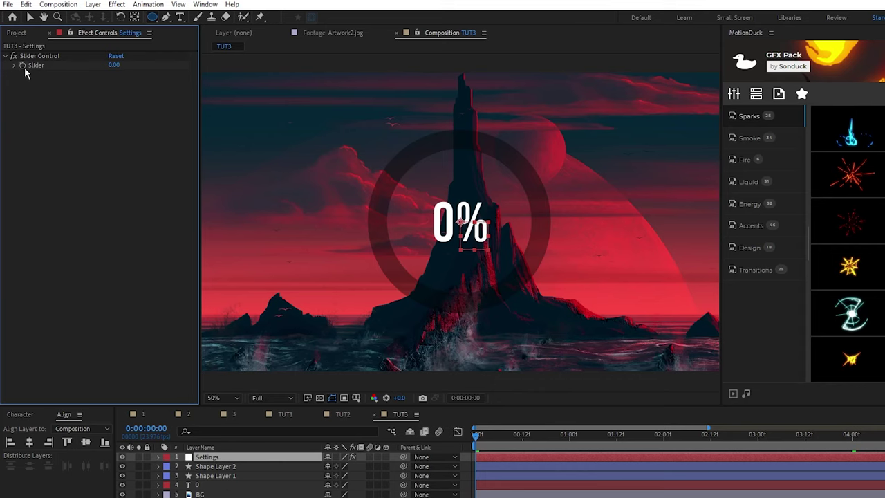
Step: Keyframe the Settings null's Slider at 0 at the start and open its value for editing at 3 seconds
left_click(23, 65)
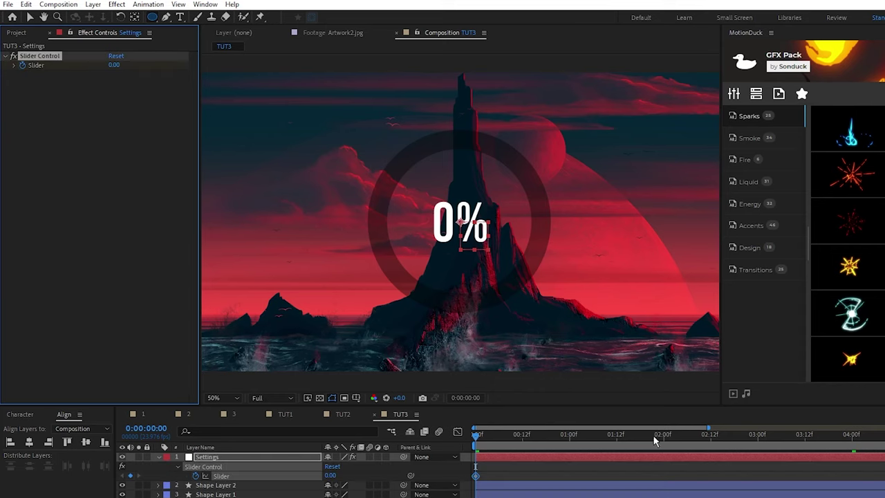
left_click_drag(655, 441, 758, 435)
left_click(113, 66)
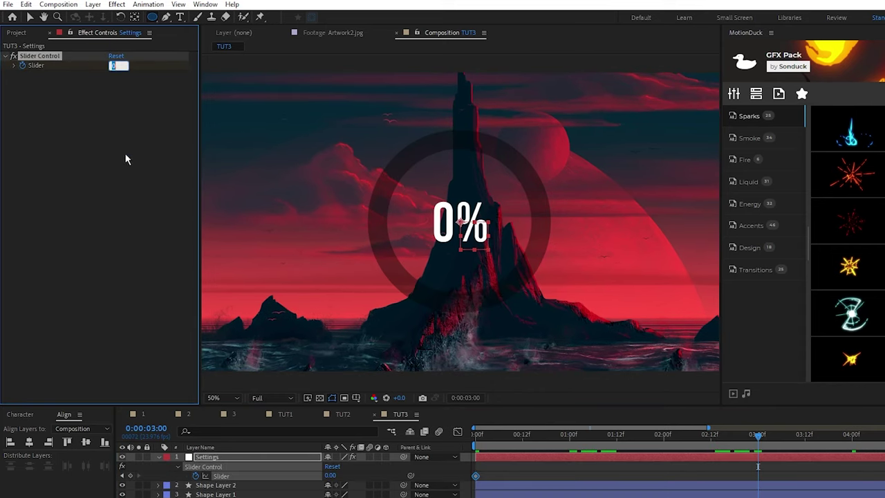